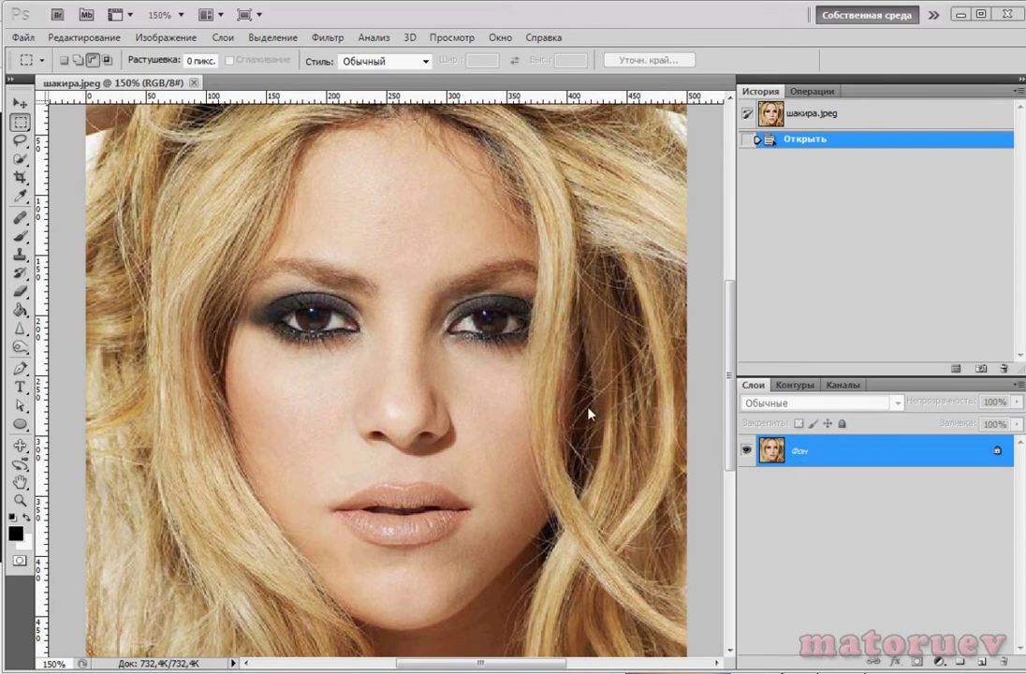
# Step: Duplicate the background layer "Фон" in the same document as "Фон копия"
pyautogui.rightClick(795, 456)
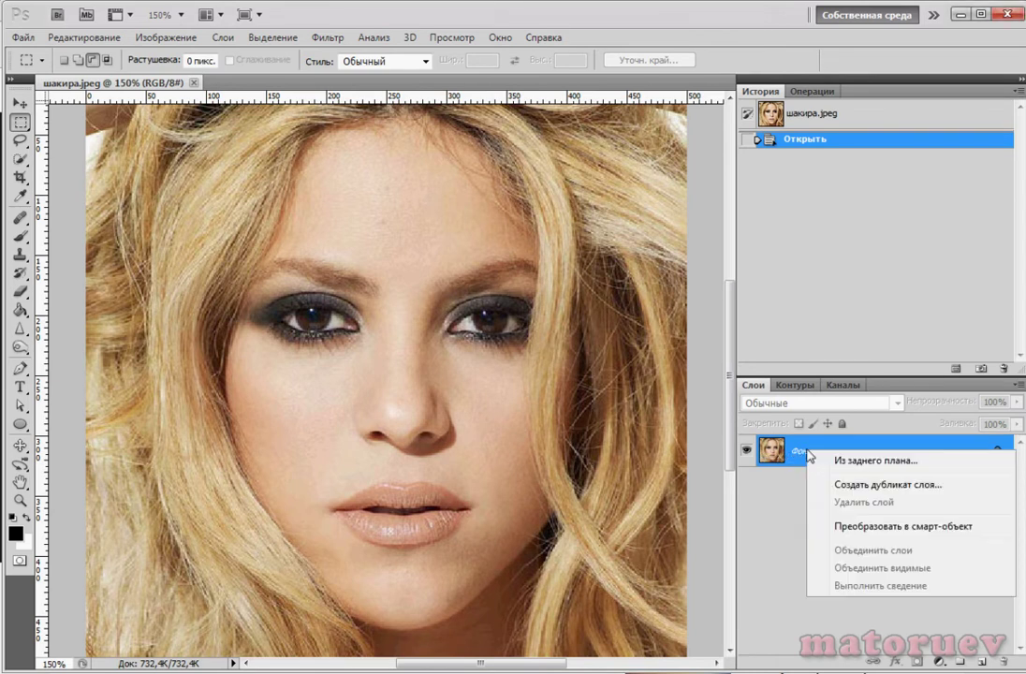
pyautogui.click(858, 485)
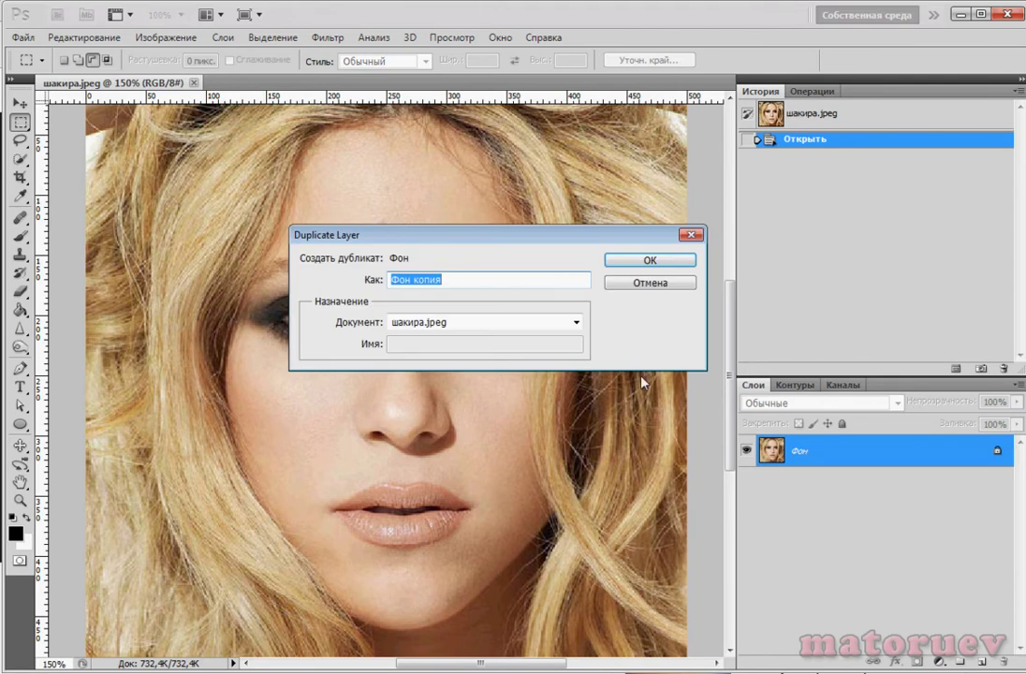
pyautogui.click(648, 261)
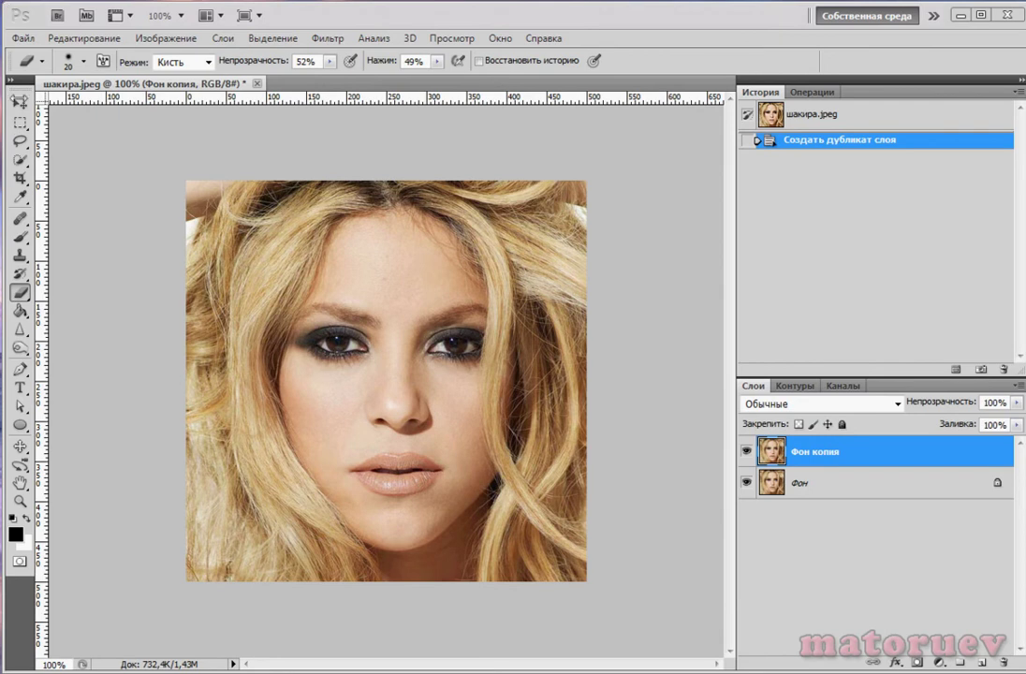
# Step: Lasso a freehand area around the eye and upper cheek on the left of the photo and copy it to a new layer
pyautogui.click(19, 159)
pyautogui.click(19, 140)
pyautogui.click(19, 141)
pyautogui.click(61, 143)
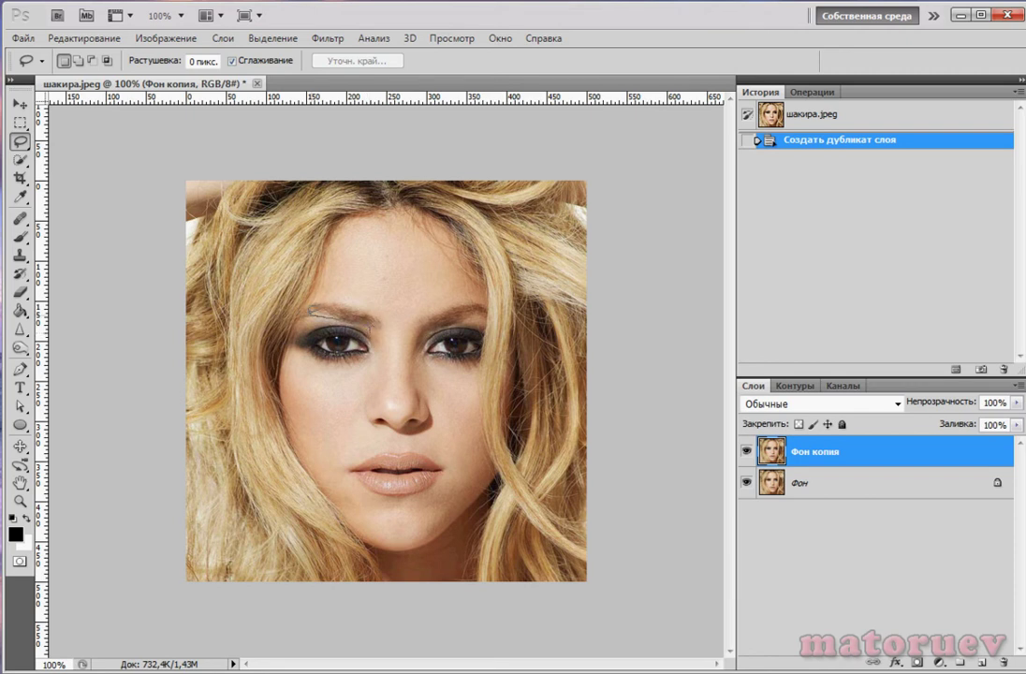
pyautogui.moveTo(328, 314)
pyautogui.mouseDown()
pyautogui.moveTo(286, 334)
pyautogui.moveTo(299, 399)
pyautogui.moveTo(329, 412)
pyautogui.moveTo(379, 363)
pyautogui.moveTo(328, 314)
pyautogui.mouseUp()
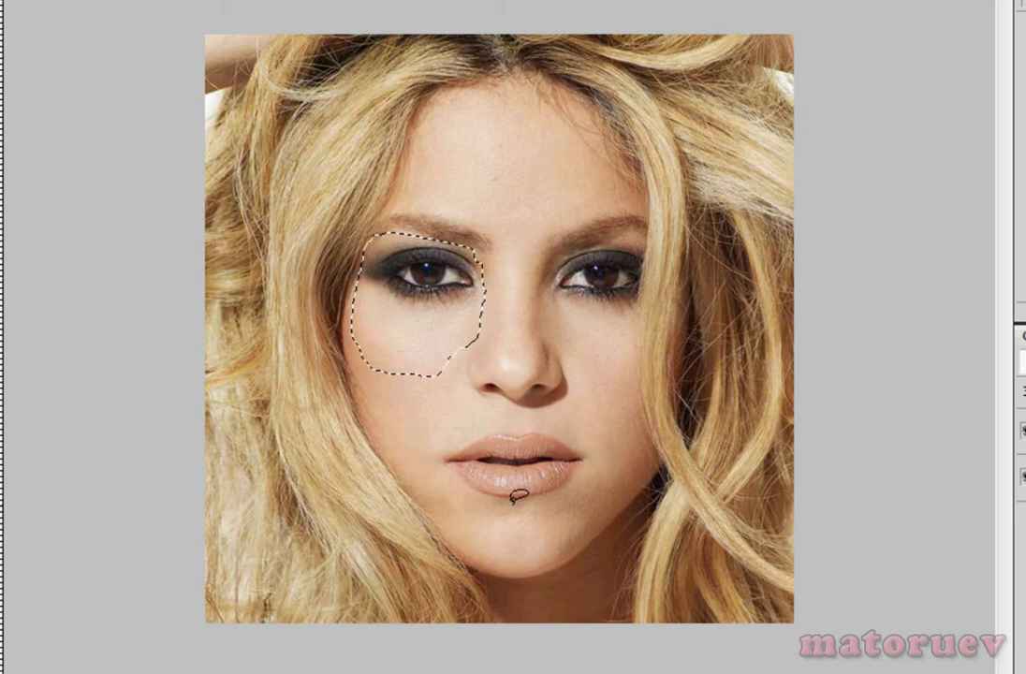
pyautogui.hotkey('ctrl', 'j')
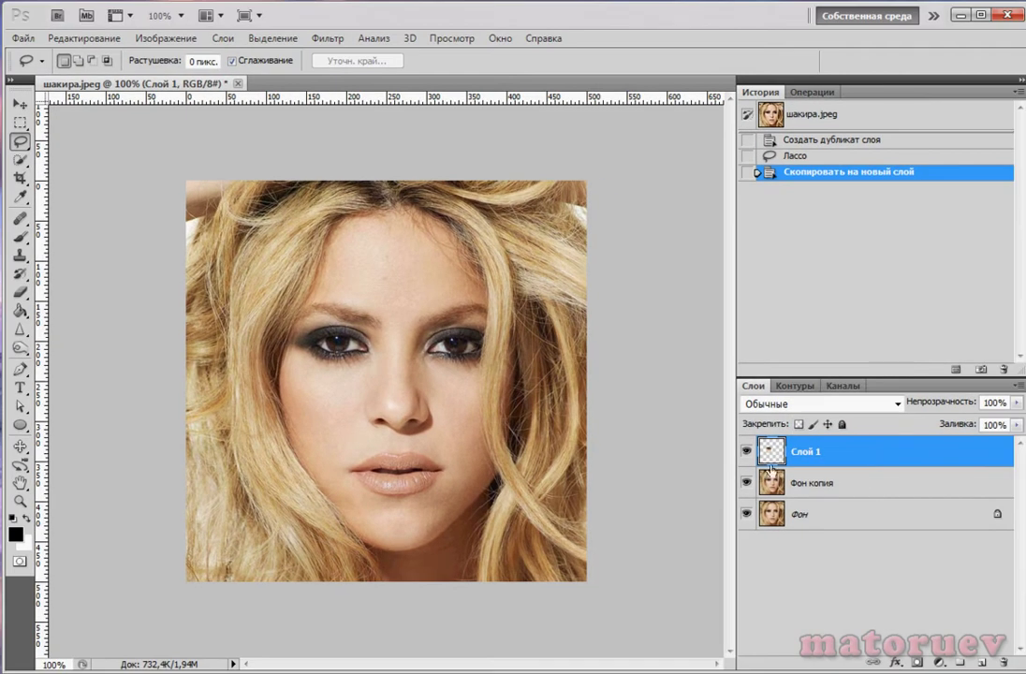
# Step: Temporarily hide "Фон копия" and "Фон" to examine the copied eye patch alone, and show both again
pyautogui.click(749, 483)
pyautogui.click(746, 514)
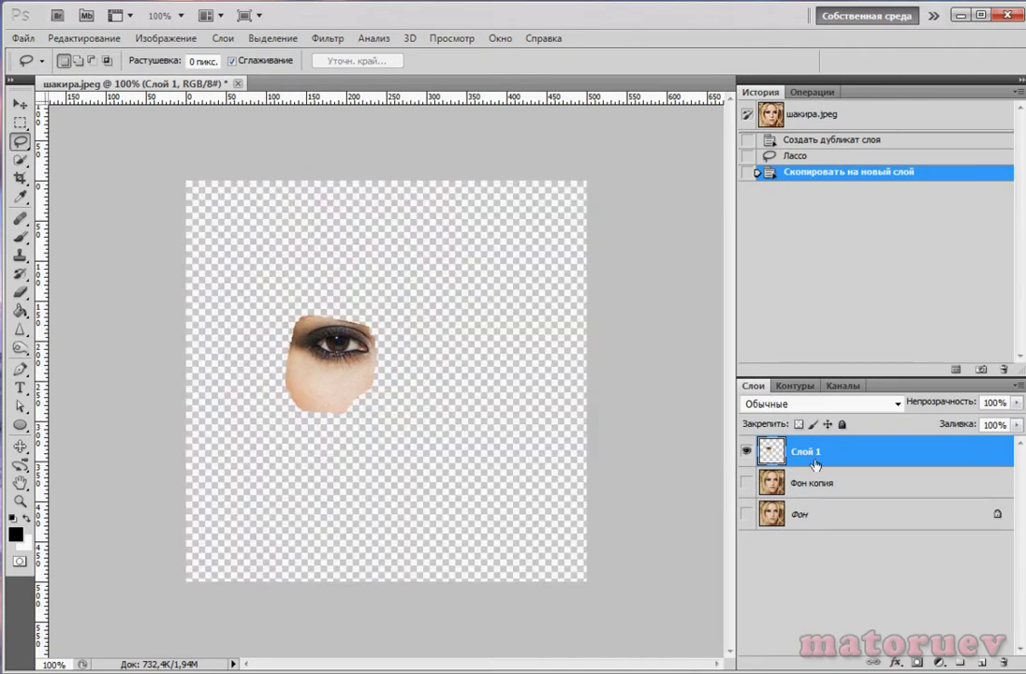
pyautogui.click(746, 483)
pyautogui.click(746, 514)
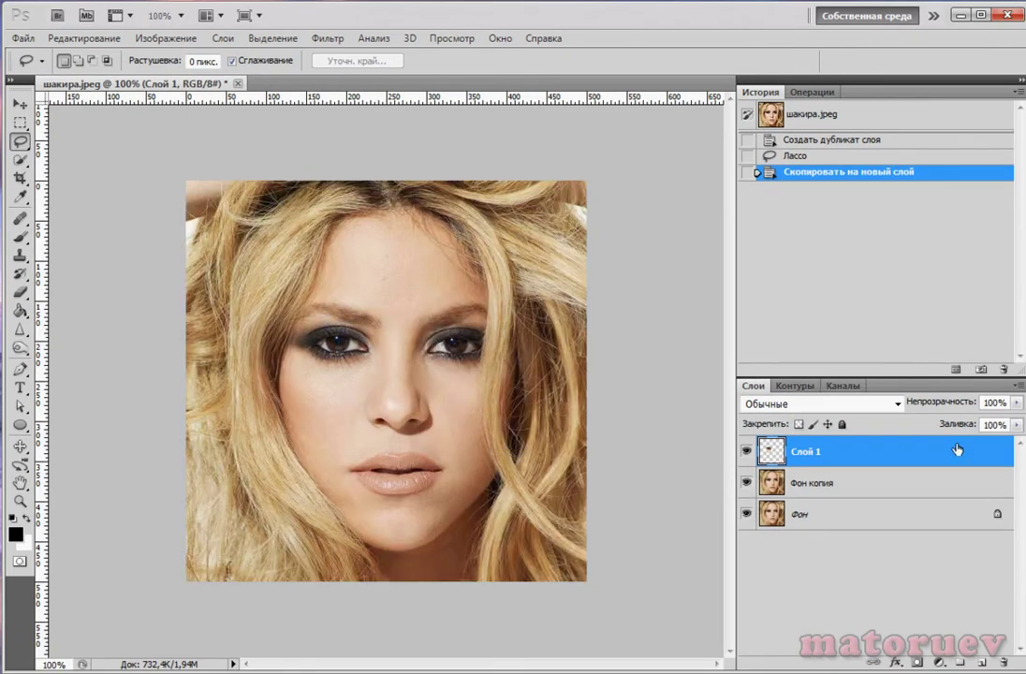
# Step: Set the blending mode of "Слой 1" to "Умножение" and its opacity to 80%
pyautogui.click(897, 403)
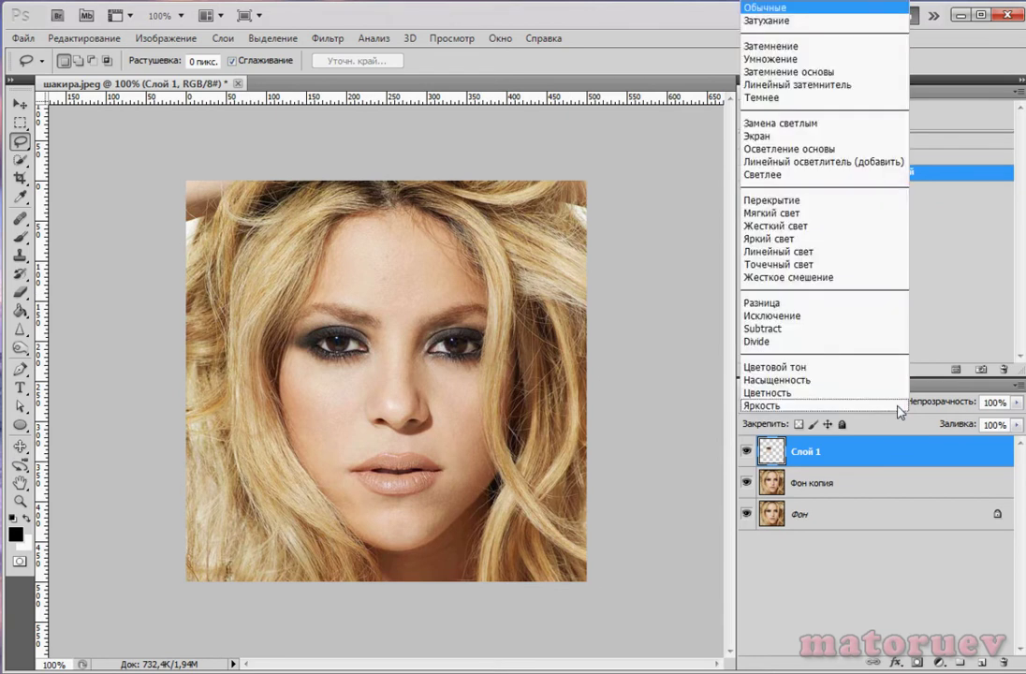
pyautogui.click(793, 59)
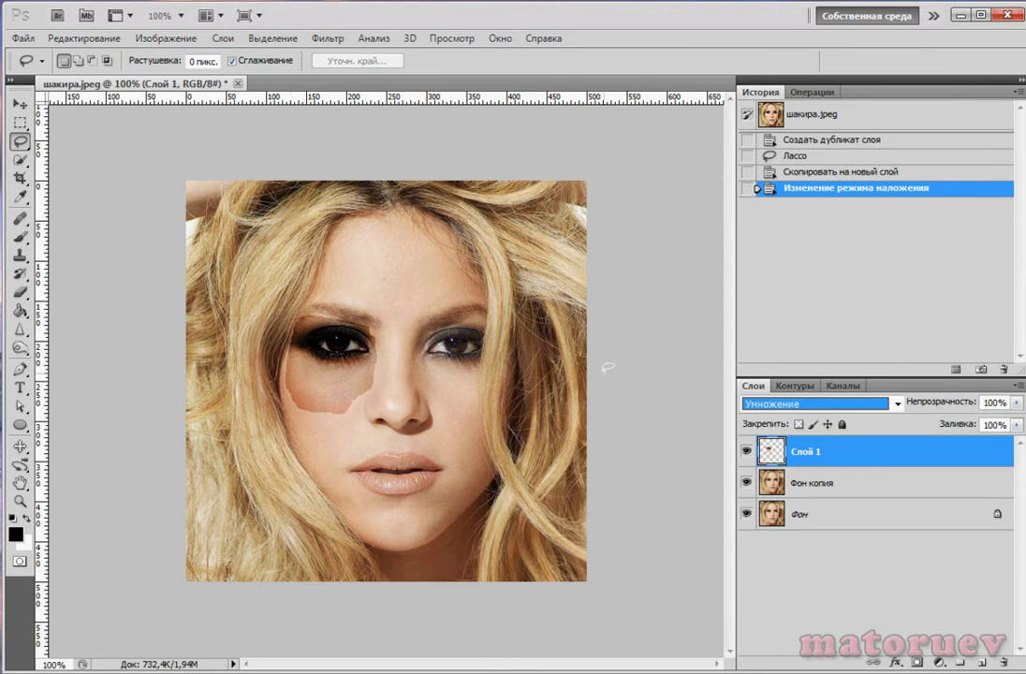
pyautogui.click(1016, 402)
pyautogui.moveTo(1013, 418); pyautogui.dragTo(997, 424)
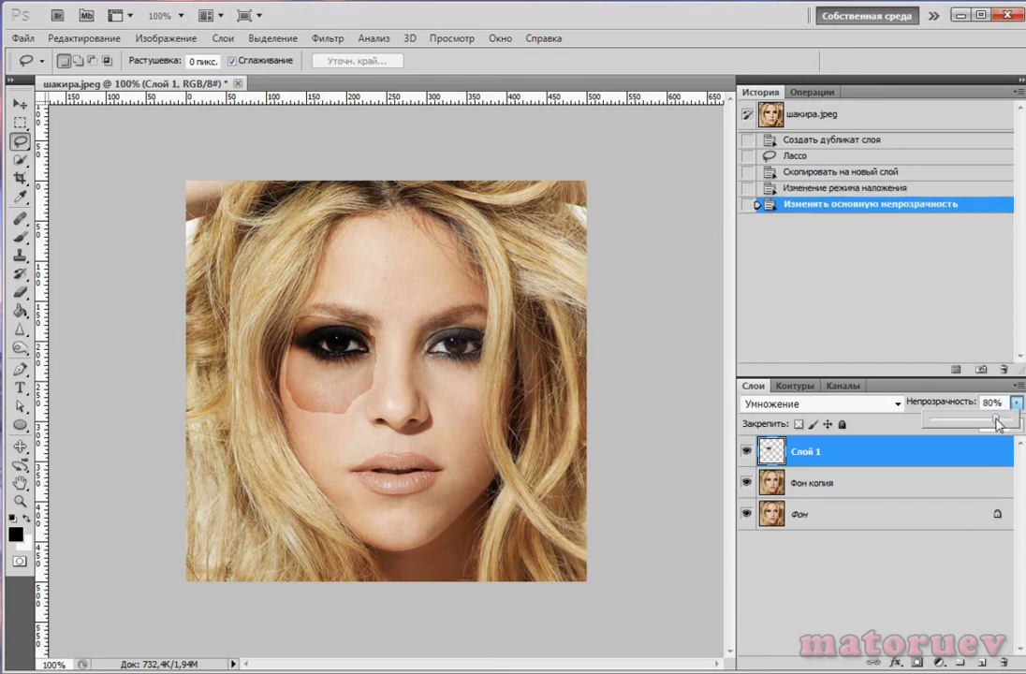
pyautogui.click(973, 571)
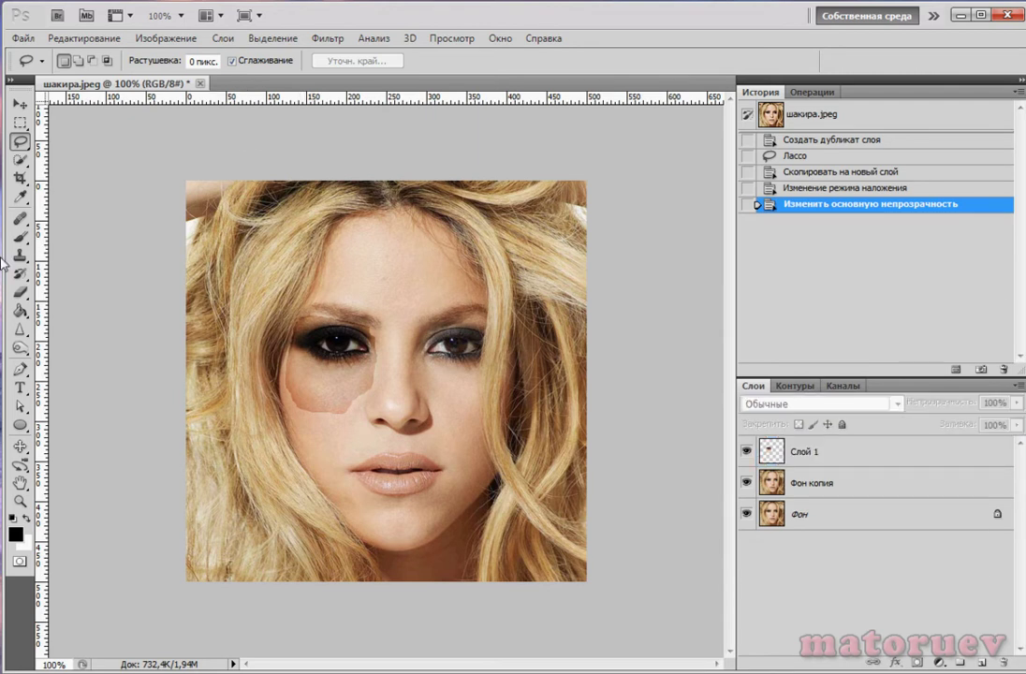
# Step: Set up the Eraser in "Кисть" mode with 47% opacity and a brush size of 35
pyautogui.click(21, 294)
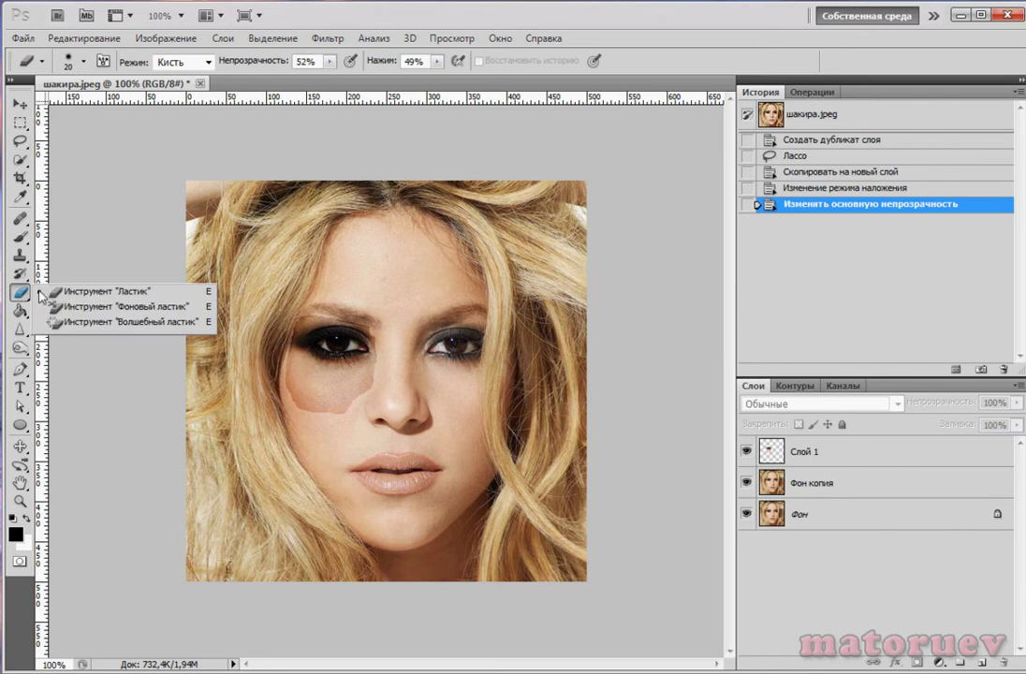
pyautogui.click(182, 62)
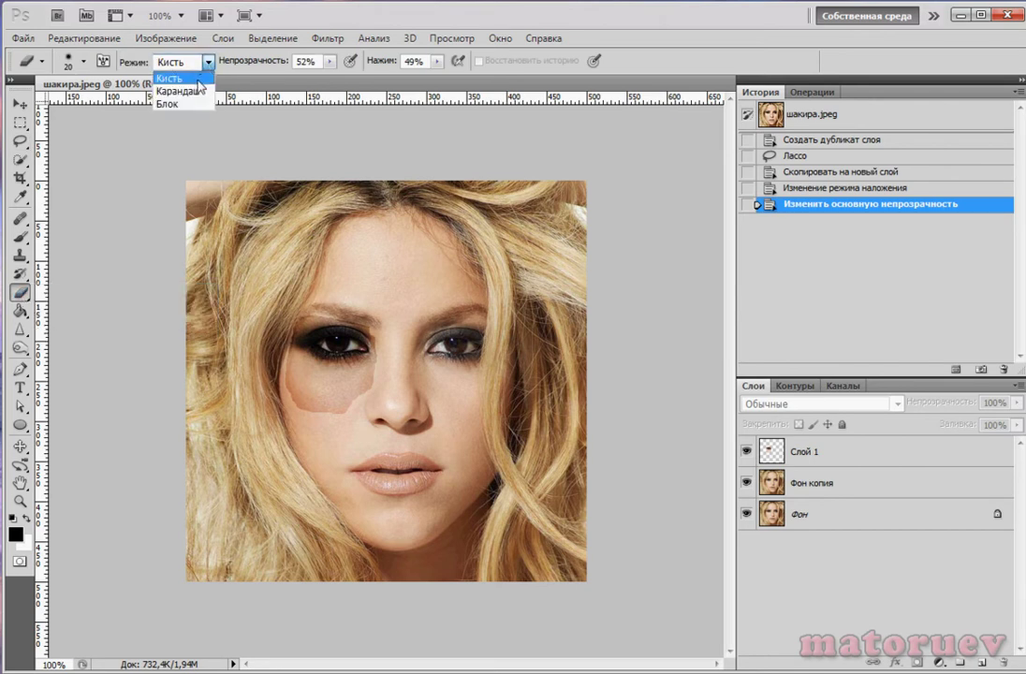
pyautogui.click(180, 91)
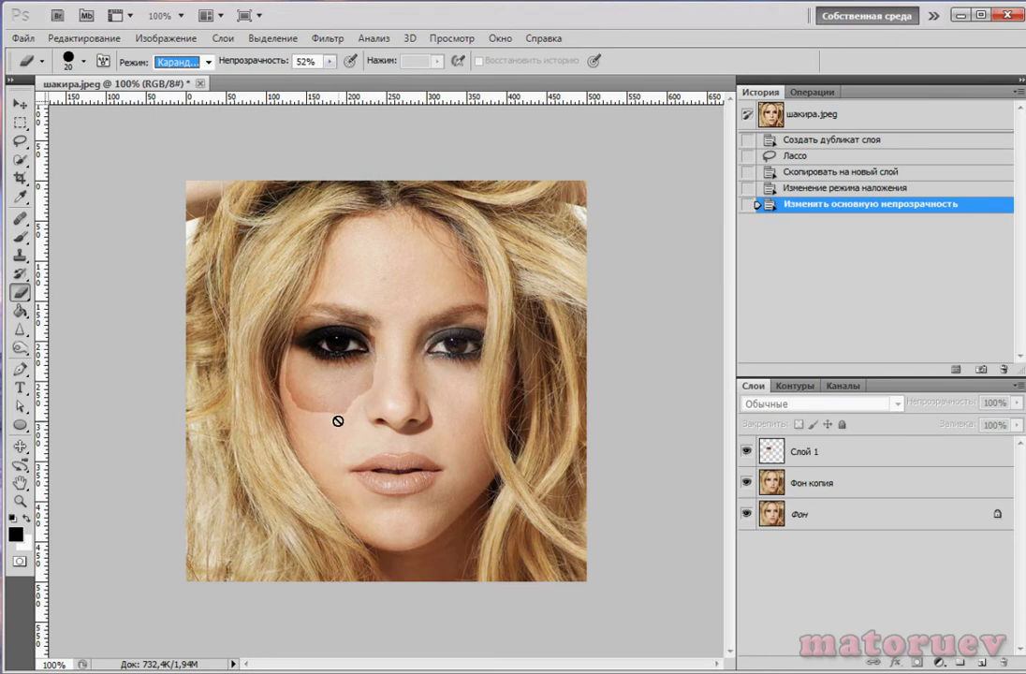
pyautogui.click(177, 62)
pyautogui.click(173, 78)
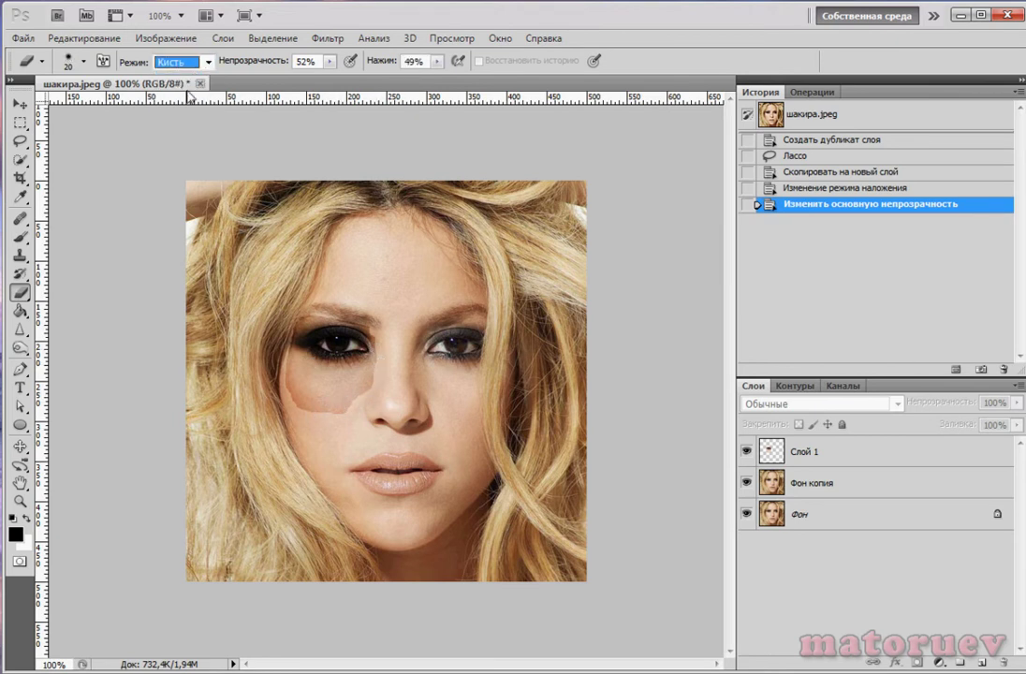
pyautogui.moveTo(330, 62); pyautogui.dragTo(327, 80)
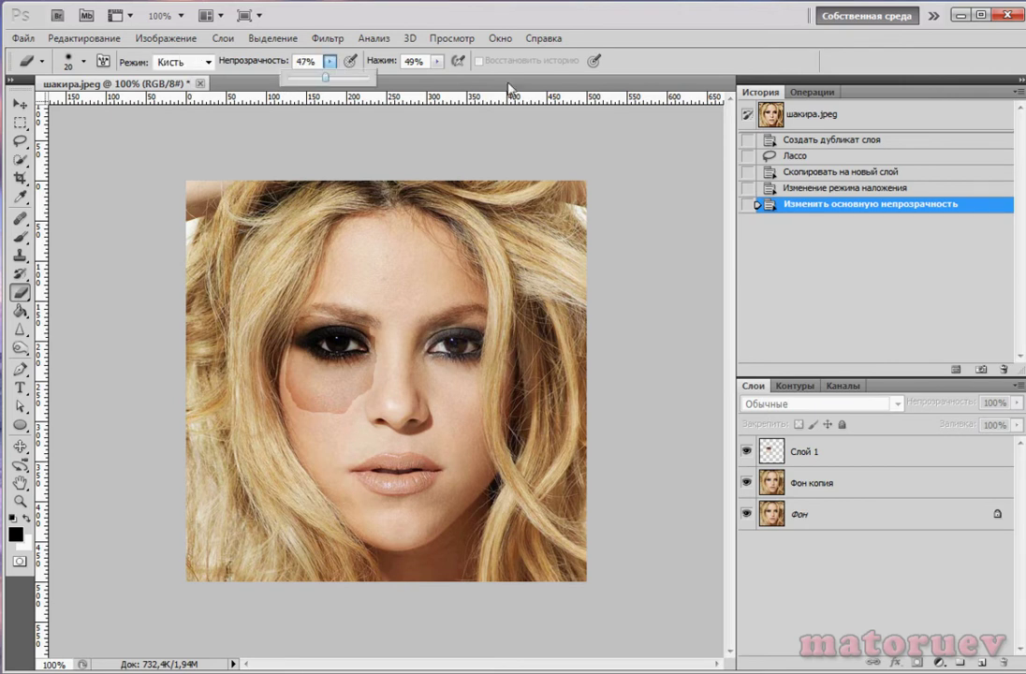
pyautogui.hotkey('alt', '[')
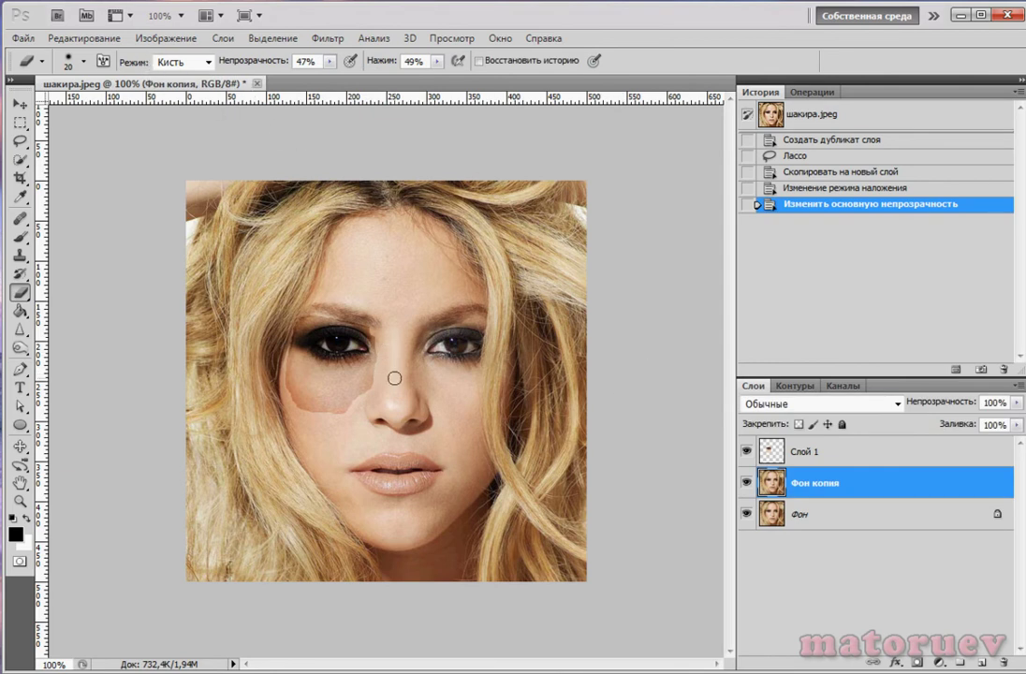
pyautogui.press(']')
pyautogui.press(']')
pyautogui.press(']')
pyautogui.press(']')
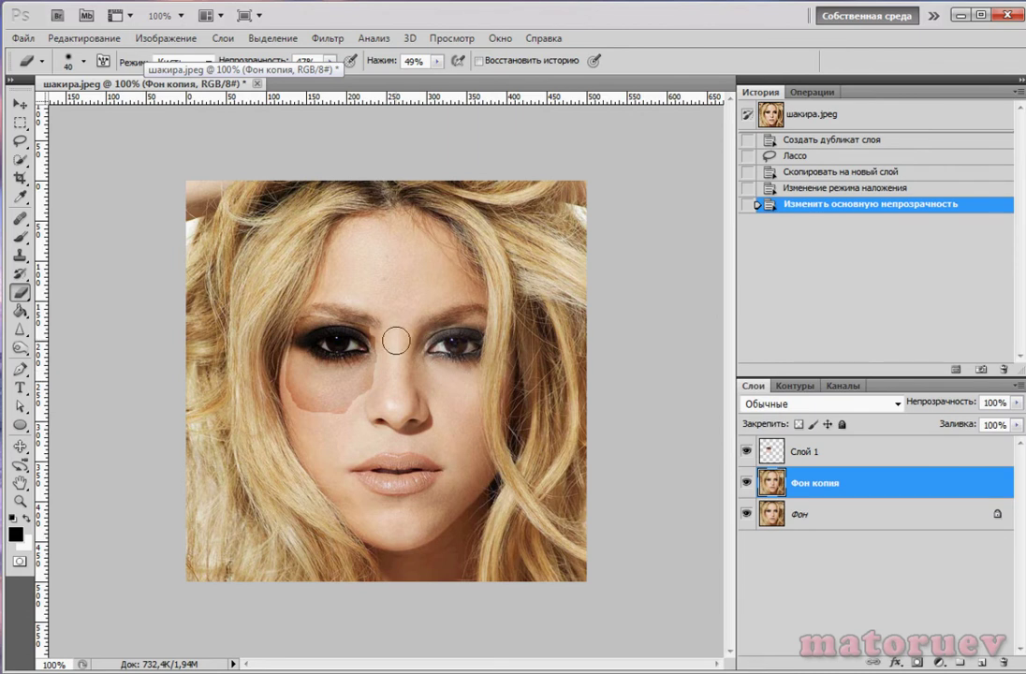
pyautogui.press('[')
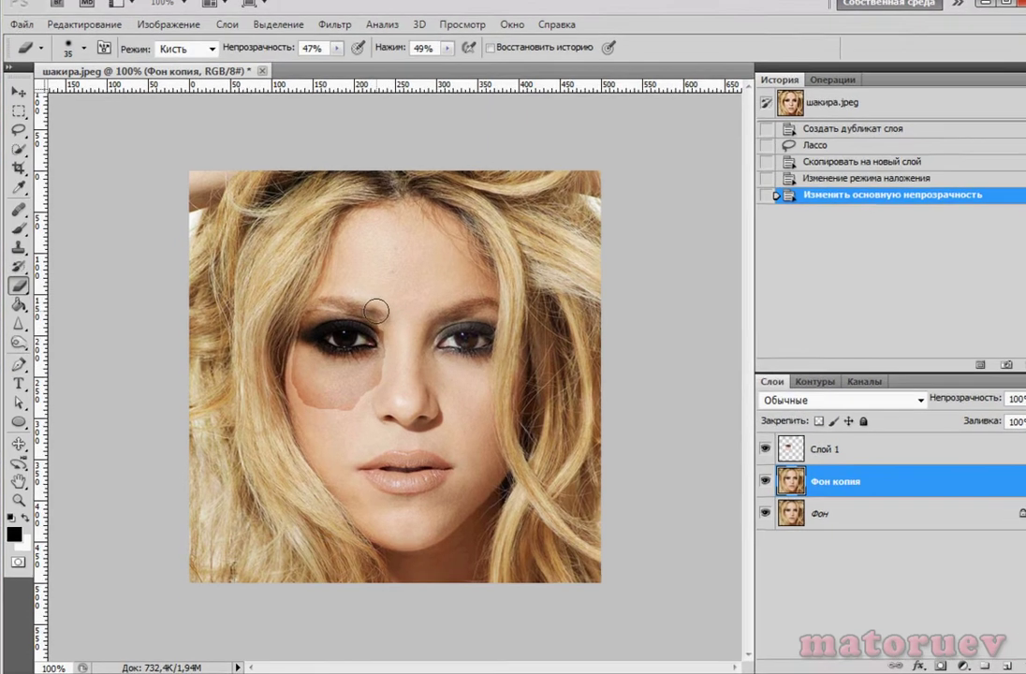
# Step: Try to erase the darkened patch's edge around the eye's inner corner on the lower layers
pyautogui.click(376, 311)
pyautogui.click(381, 302)
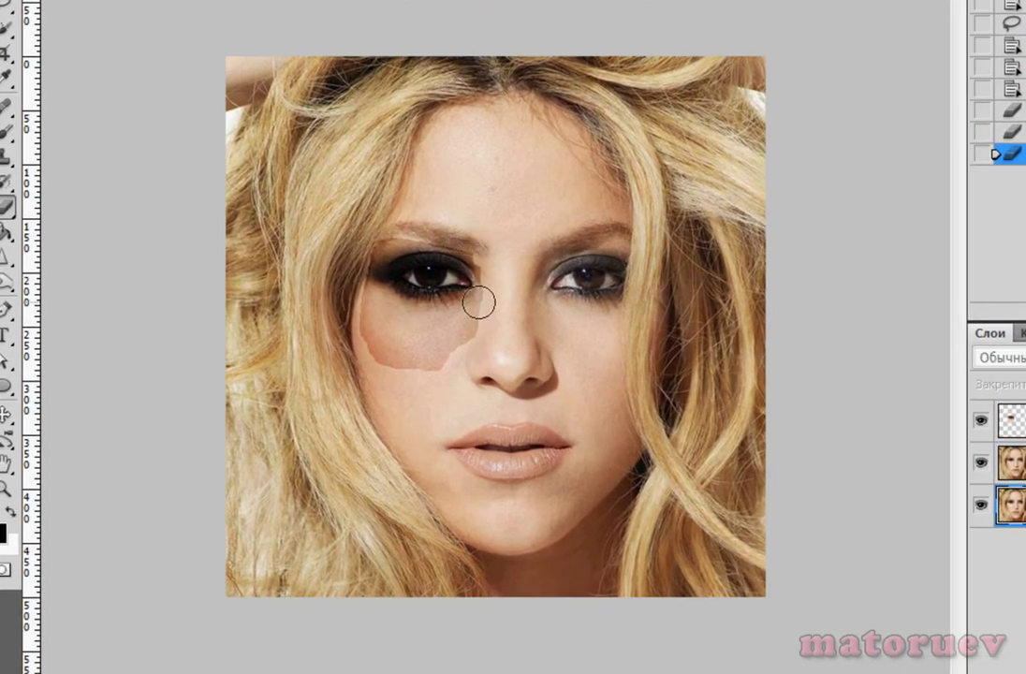
pyautogui.click(479, 330)
# Step: Erase the hard edges of the darkened eye patch on "Слой 1" and set the layer's opacity to 100%
pyautogui.click(1010, 420)
pyautogui.hotkey('shift', 'alt', 'm')
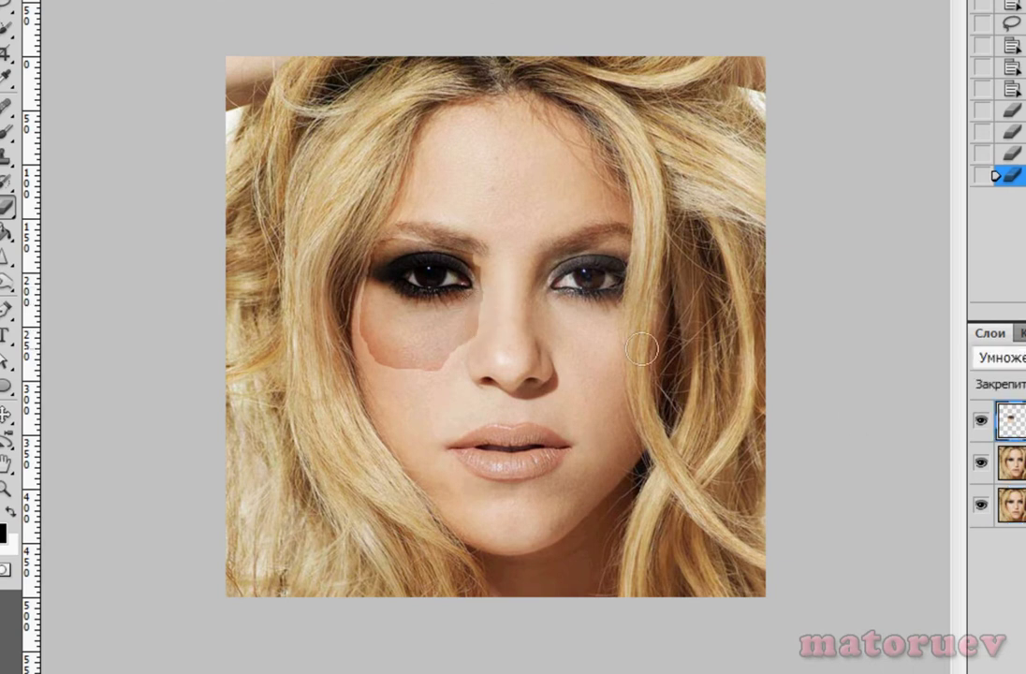
pyautogui.click(475, 337)
pyautogui.click(469, 344)
pyautogui.click(458, 351)
pyautogui.click(447, 359)
pyautogui.click(444, 365)
pyautogui.click(442, 370)
pyautogui.click(440, 377)
pyautogui.click(469, 341)
pyautogui.click(451, 370)
pyautogui.click(369, 373)
pyautogui.click(359, 371)
pyautogui.moveTo(358, 370)
pyautogui.mouseDown()
pyautogui.moveTo(361, 353)
pyautogui.moveTo(373, 369)
pyautogui.moveTo(348, 298)
pyautogui.mouseUp()
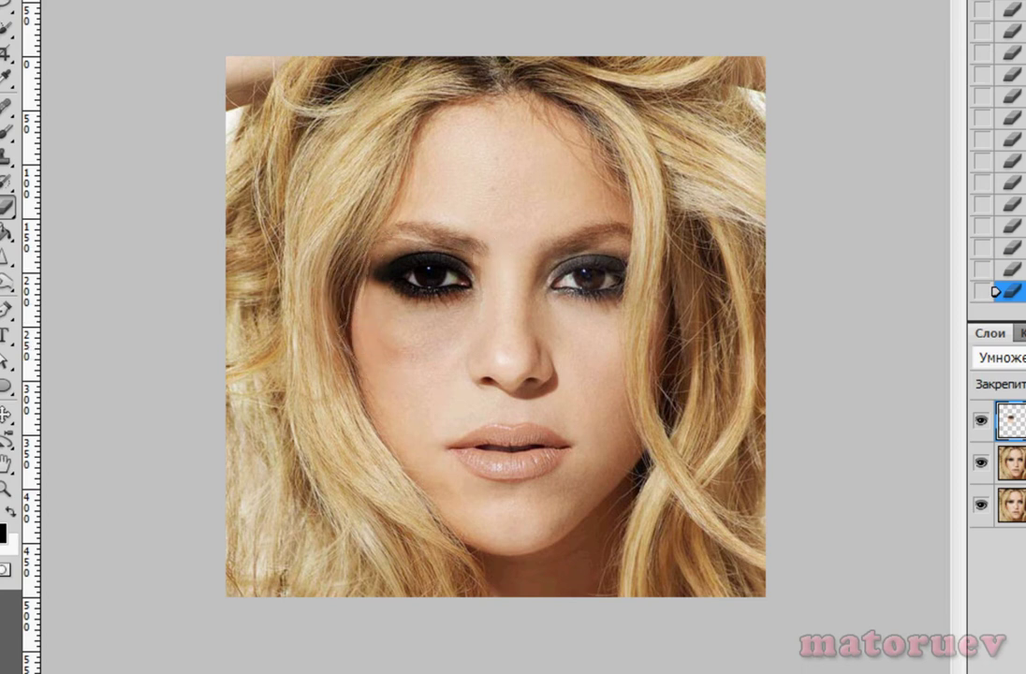
pyautogui.moveTo(1025, 380); pyautogui.dragTo(1025, 380)
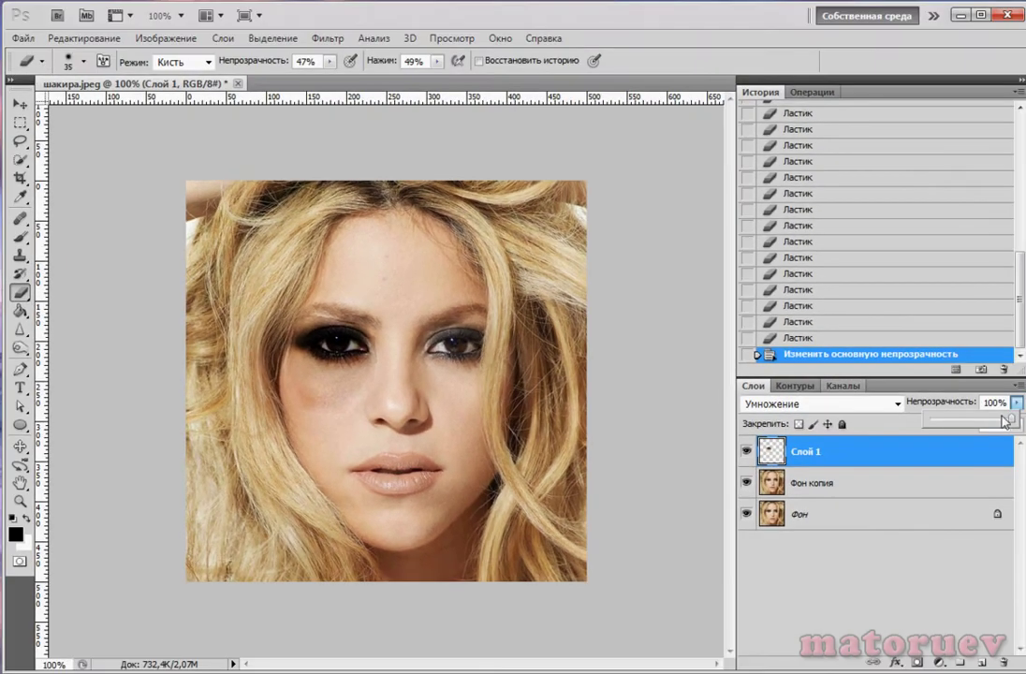
pyautogui.click(930, 582)
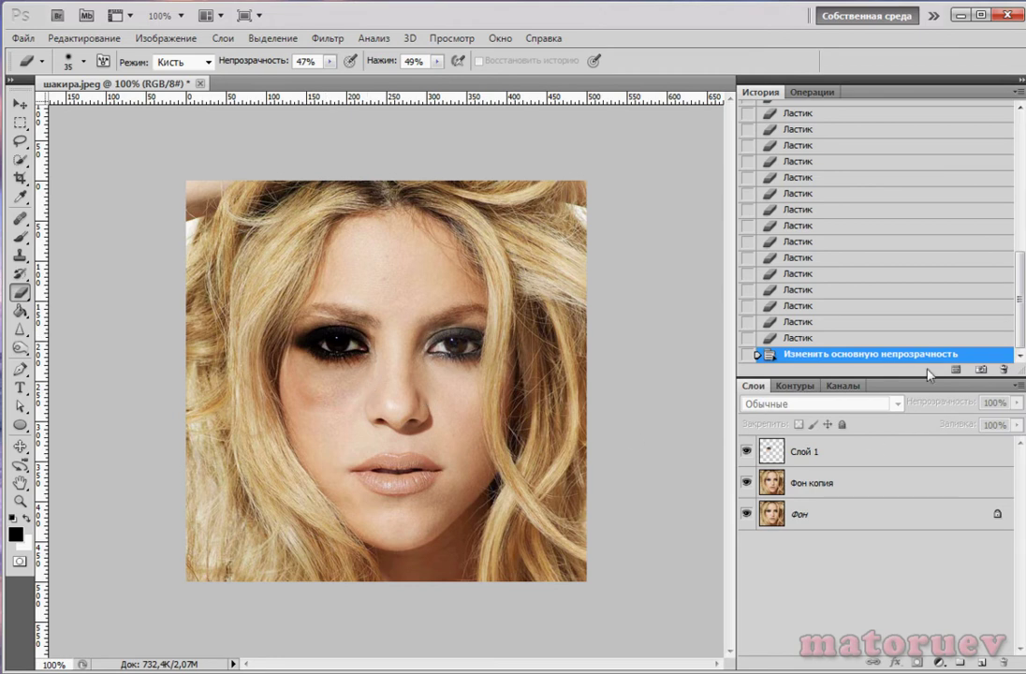
# Step: Lasso a narrow area from the outer eyelid down to the cheek on "Фон копия" and copy it to a new layer
pyautogui.click(21, 141)
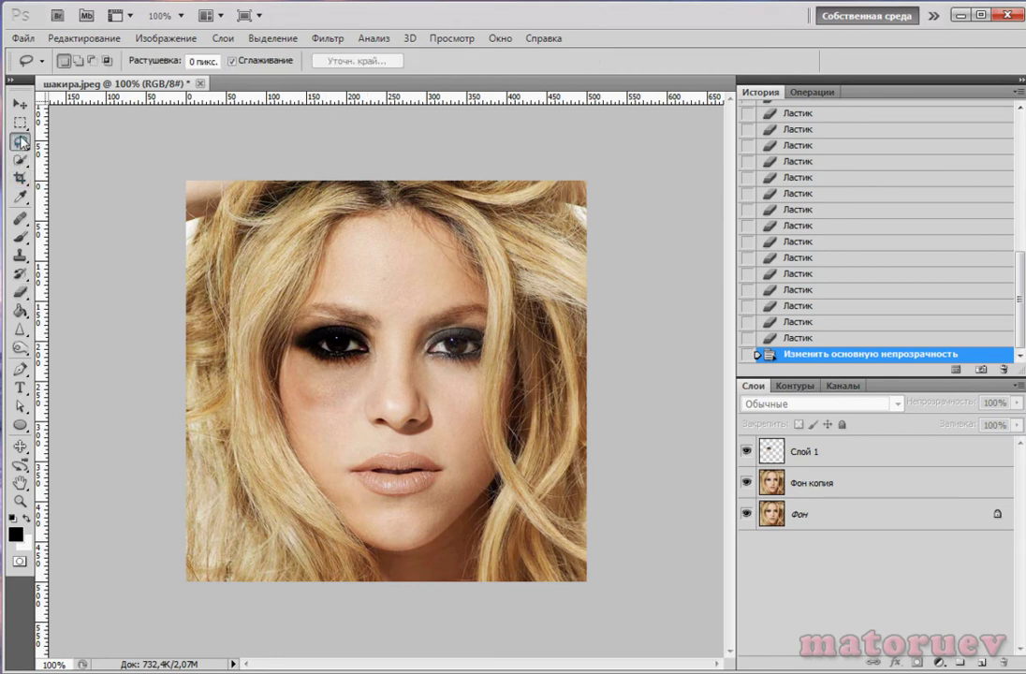
pyautogui.click(39, 124)
pyautogui.click(785, 524)
pyautogui.click(788, 484)
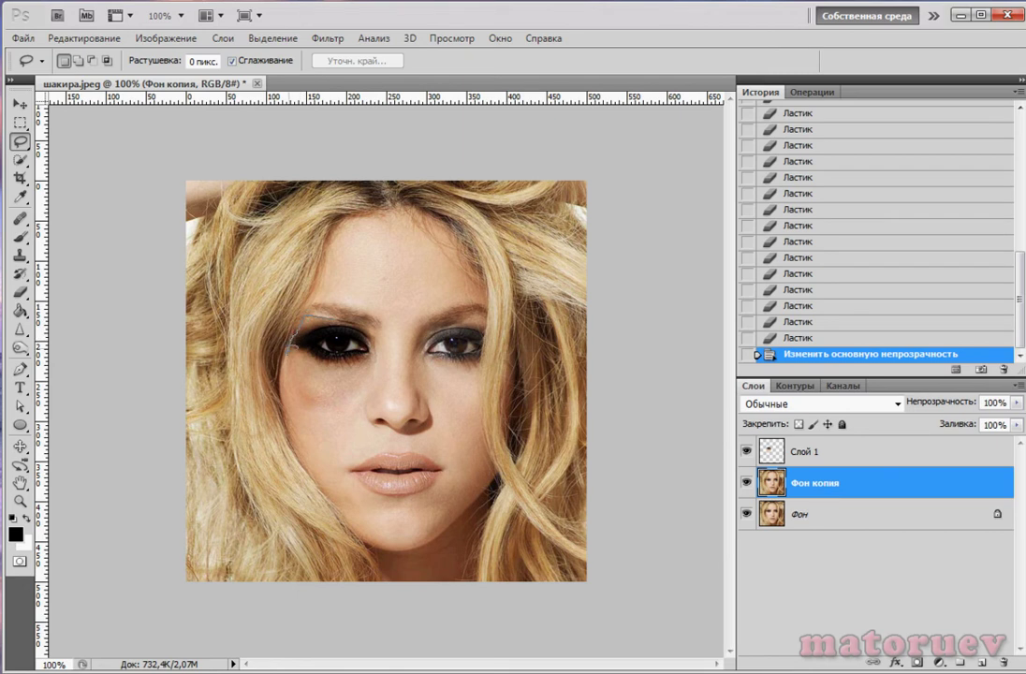
pyautogui.moveTo(321, 412); pyautogui.dragTo(300, 359)
pyautogui.moveTo(314, 350); pyautogui.dragTo(323, 327)
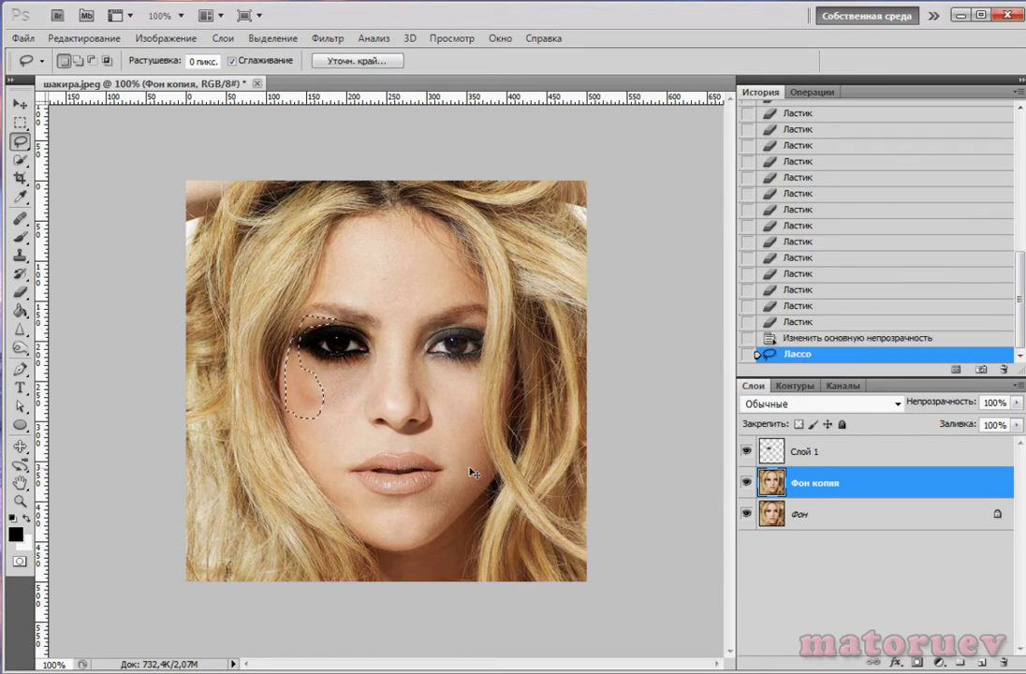
pyautogui.hotkey('ctrl', 'j')
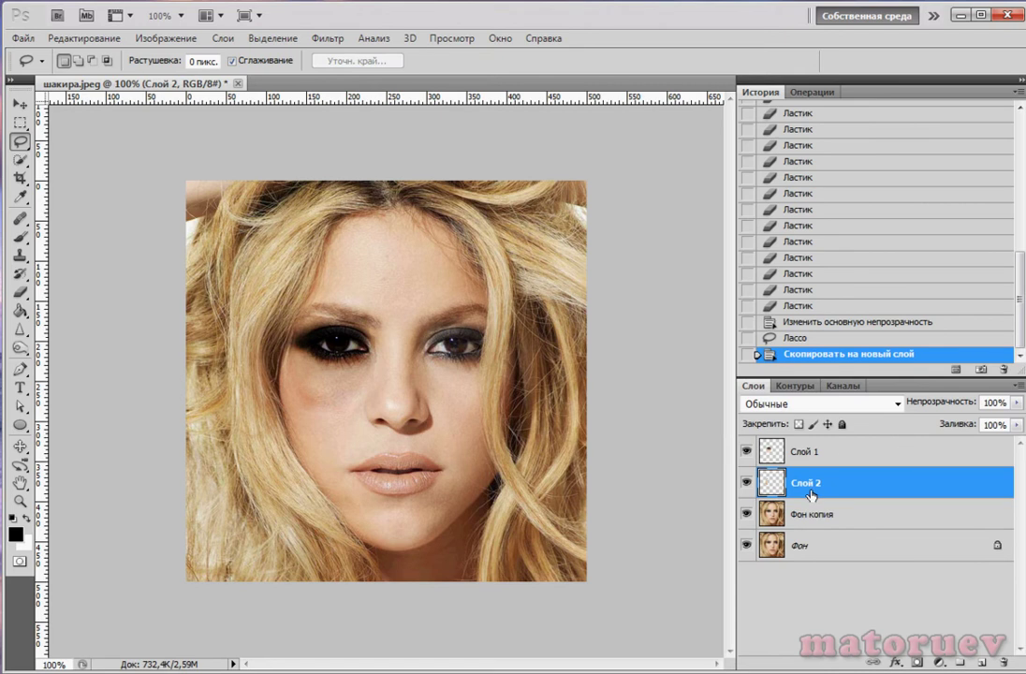
# Step: Set the blending mode of the new cheek layer "Слой 2" to "Умножение"
pyautogui.click(896, 406)
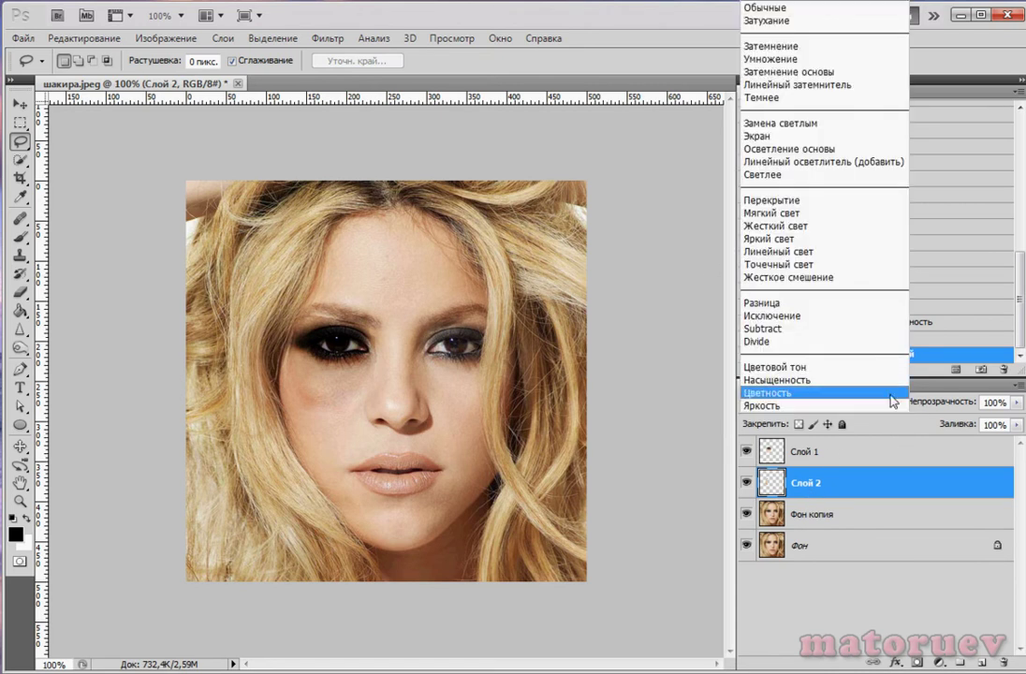
pyautogui.click(791, 59)
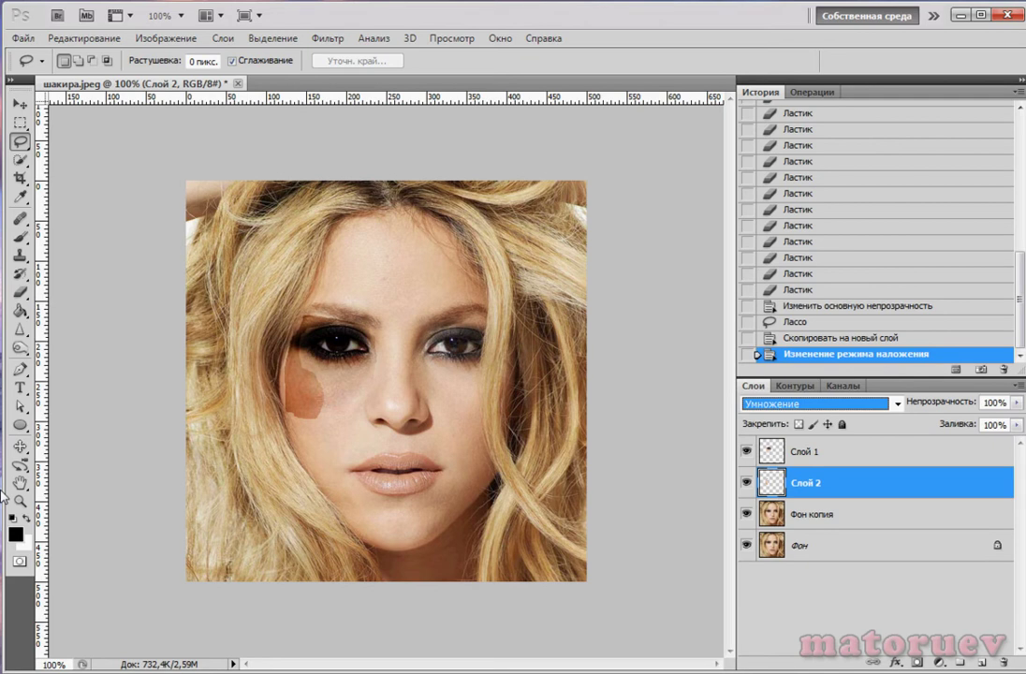
# Step: Adjust the midtone color balance of "Слой 2" to -16, -11, +31 and set the layer's opacity to 80%
pyautogui.hotkey('ctrl', 'b')
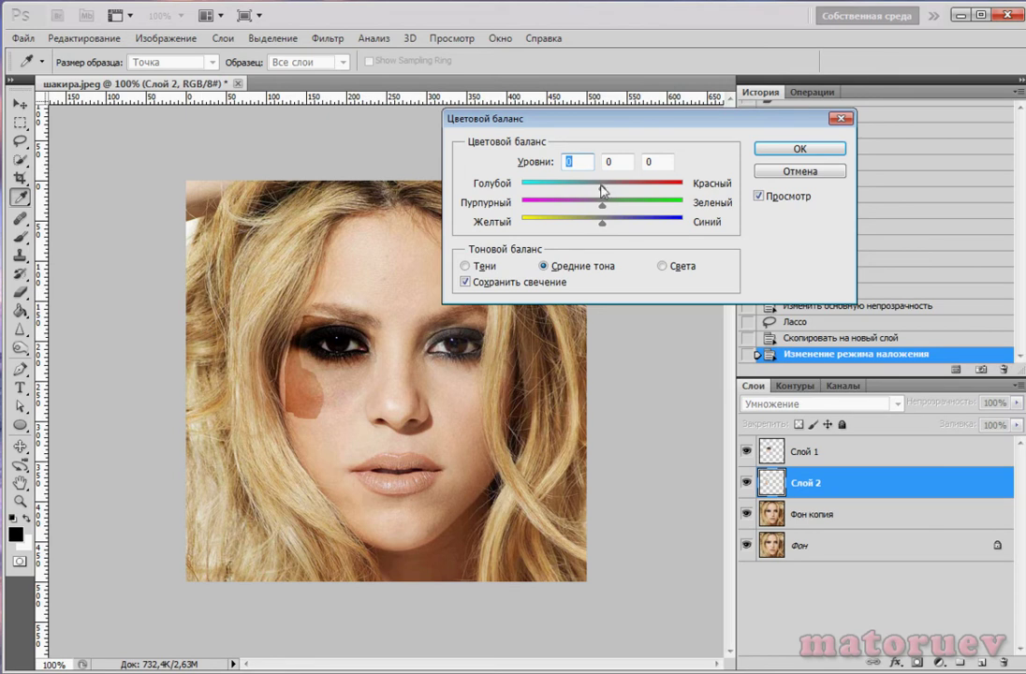
pyautogui.moveTo(605, 228); pyautogui.dragTo(589, 199)
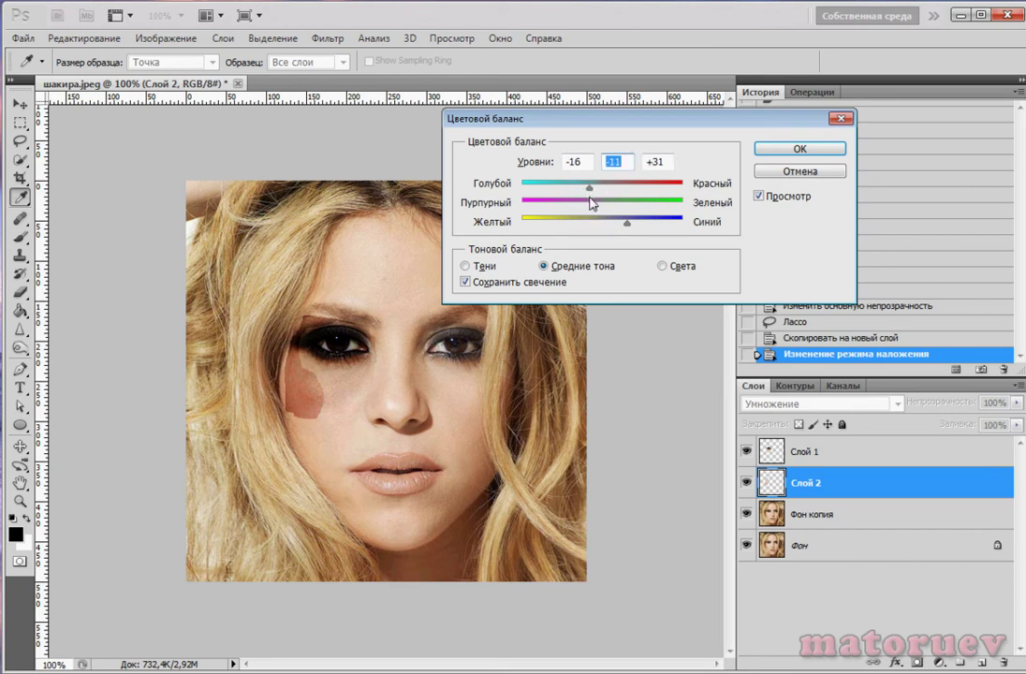
pyautogui.click(813, 148)
pyautogui.moveTo(1016, 402); pyautogui.dragTo(998, 428)
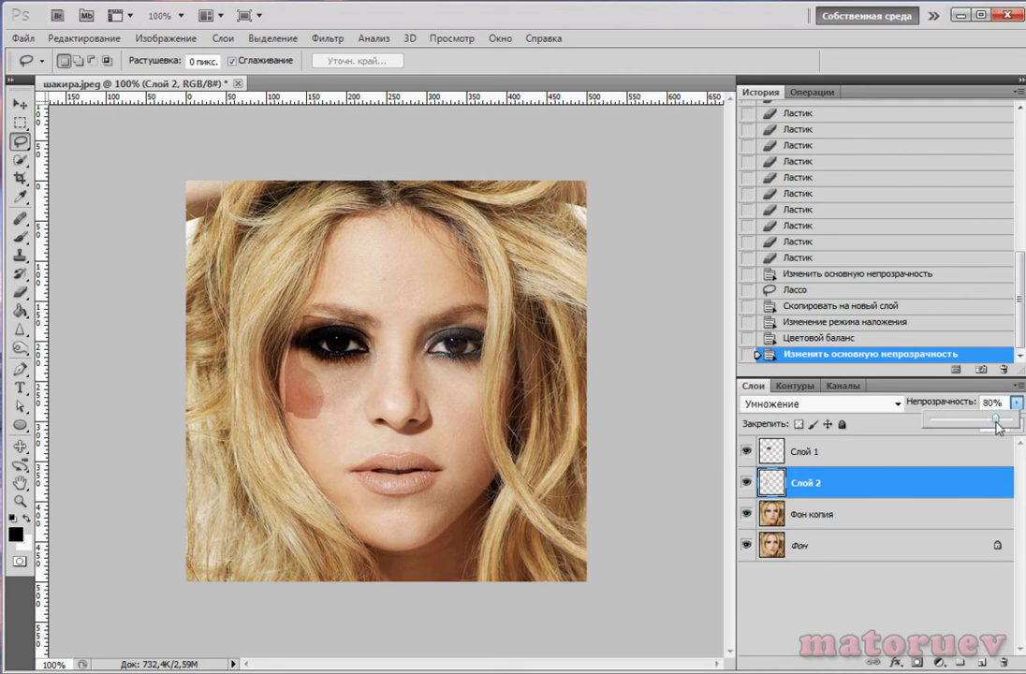
# Step: Soften the hard edges of the blush patch on "Слой 2" with the eraser at size 35 and 47% opacity
pyautogui.keyDown('ctrl'); pyautogui.click(794, 486); pyautogui.keyUp('ctrl')
pyautogui.moveTo(25, 288); pyautogui.dragTo(93, 289)
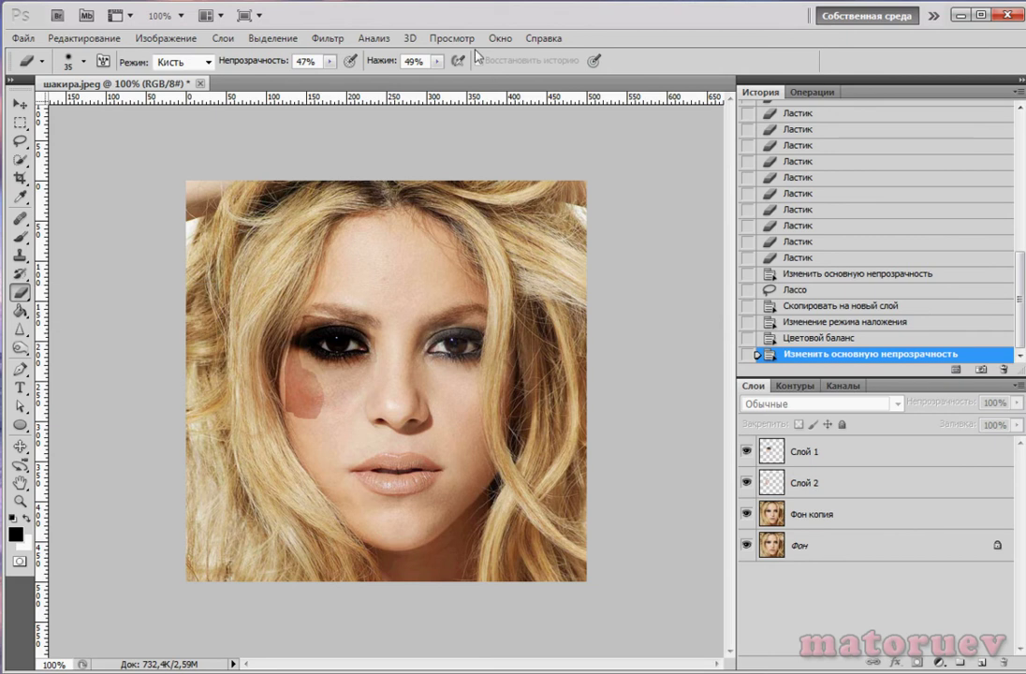
pyautogui.click(772, 483)
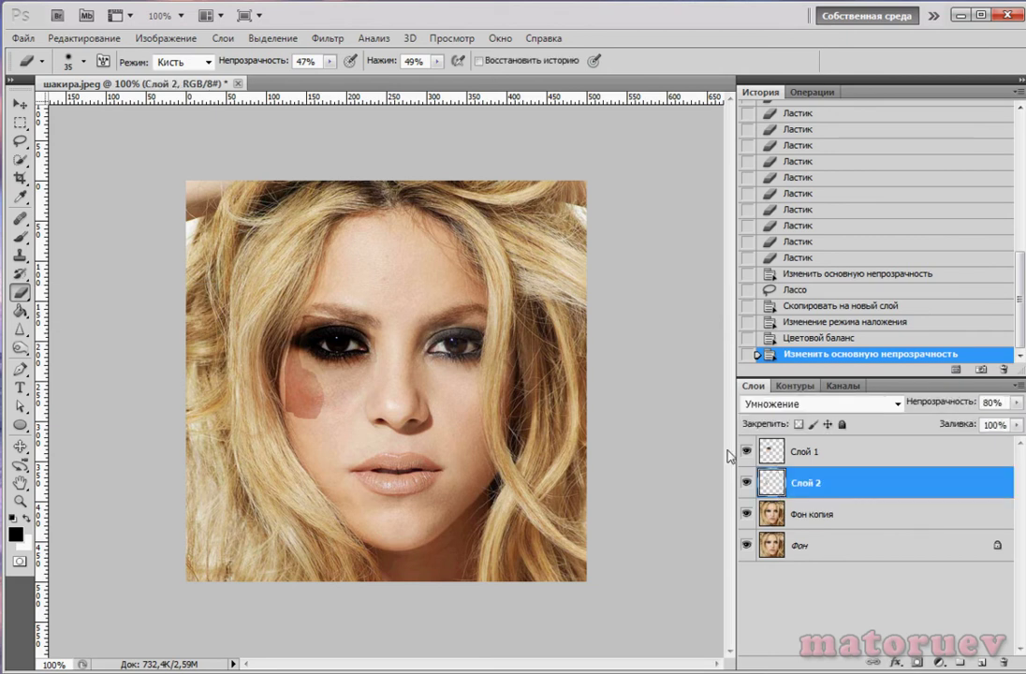
pyautogui.moveTo(323, 417)
pyautogui.mouseDown()
pyautogui.moveTo(307, 339)
pyautogui.moveTo(342, 333)
pyautogui.moveTo(317, 309)
pyautogui.moveTo(334, 309)
pyautogui.moveTo(302, 304)
pyautogui.mouseUp()
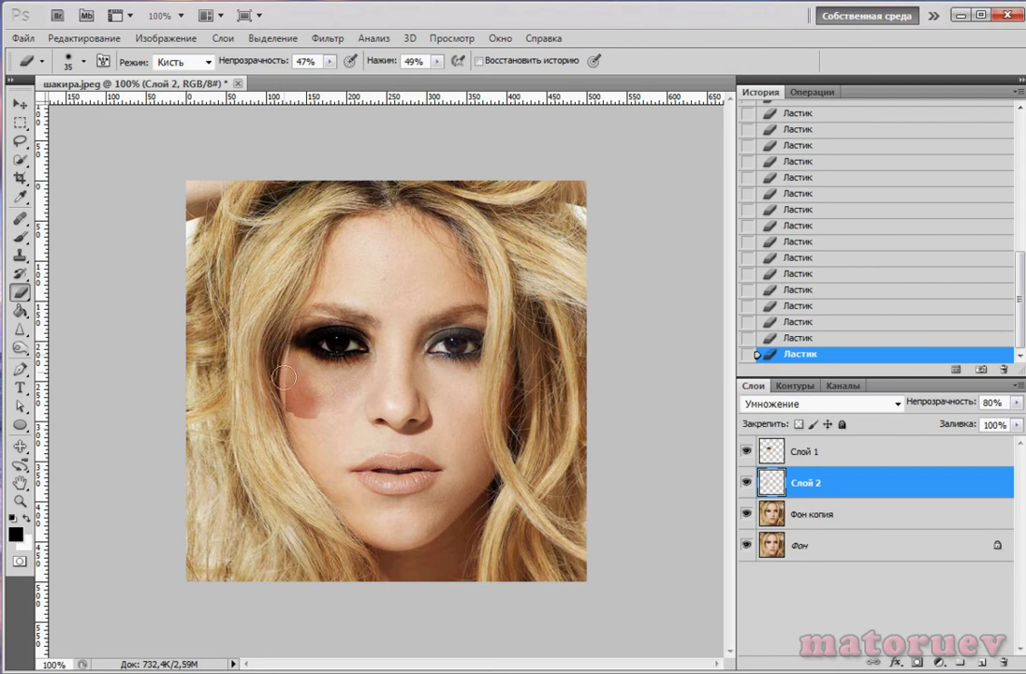
pyautogui.moveTo(287, 391)
pyautogui.mouseDown()
pyautogui.moveTo(307, 421)
pyautogui.moveTo(279, 368)
pyautogui.mouseUp()
pyautogui.moveTo(283, 416); pyautogui.dragTo(290, 328)
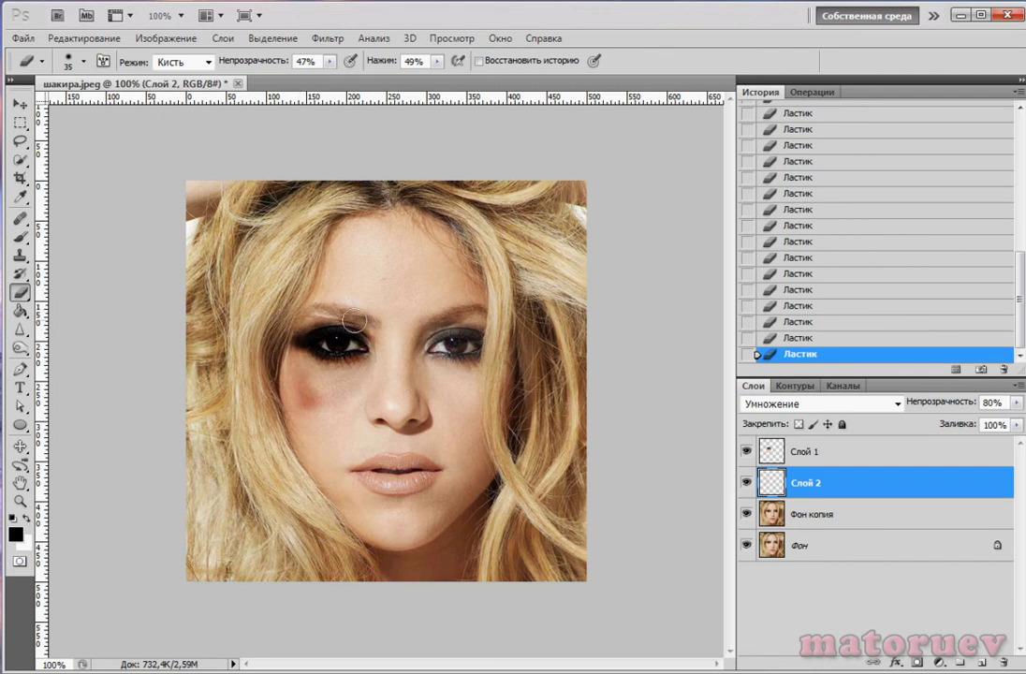
pyautogui.moveTo(323, 337); pyautogui.dragTo(301, 422)
# Step: Lasso a narrow strip from the inner eye corner down beside the nose on "Фон копия" and copy it to a new layer
pyautogui.click(19, 140)
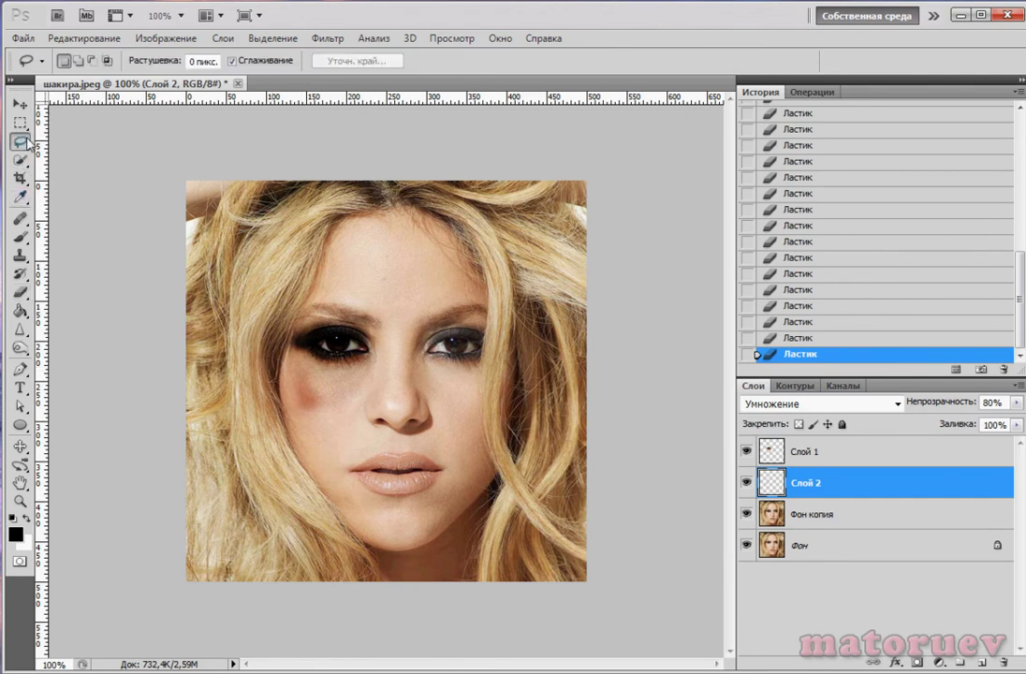
pyautogui.click(812, 515)
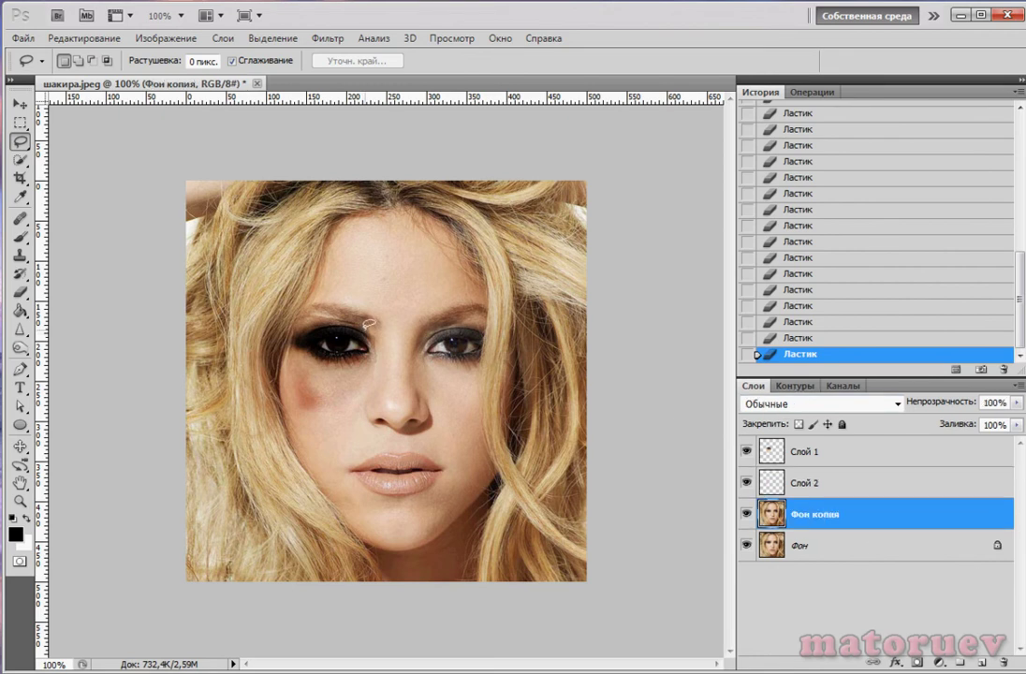
pyautogui.moveTo(370, 323)
pyautogui.mouseDown()
pyautogui.moveTo(387, 337)
pyautogui.moveTo(374, 393)
pyautogui.moveTo(341, 401)
pyautogui.moveTo(348, 374)
pyautogui.mouseUp()
pyautogui.moveTo(372, 330); pyautogui.dragTo(371, 325)
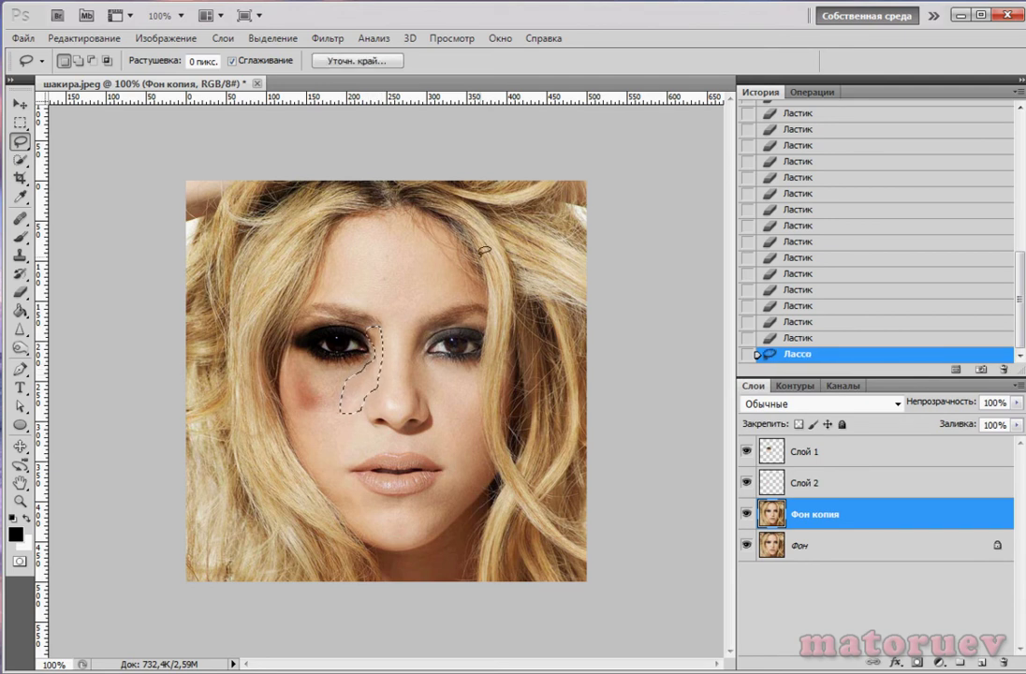
pyautogui.hotkey('ctrl', 'j')
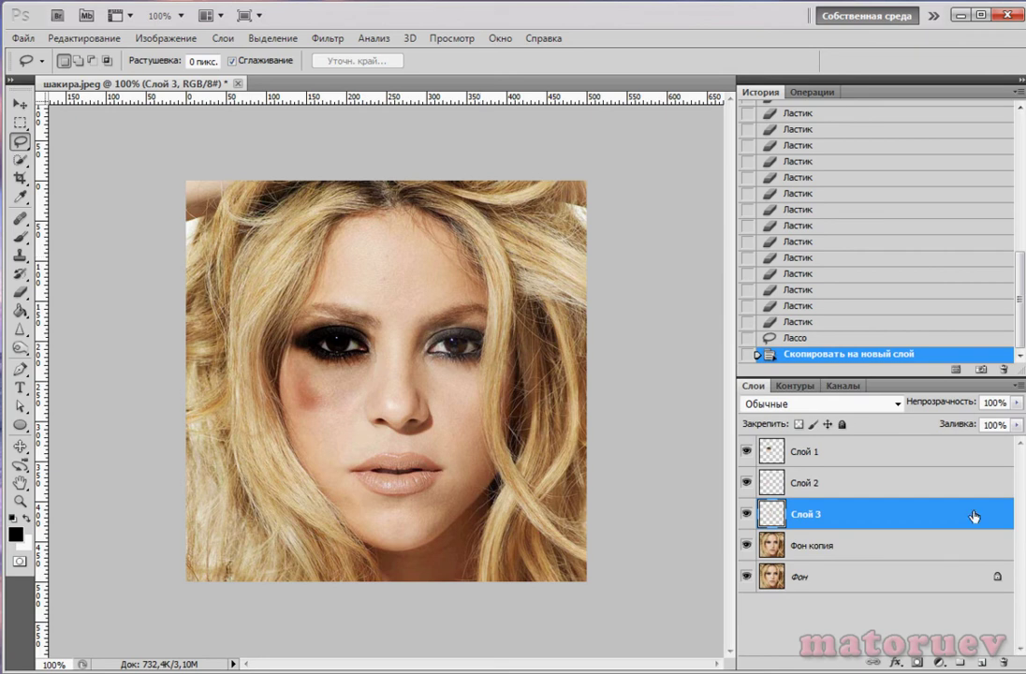
# Step: Keep "Слой 3" in the "Обычные" blending mode and shift its color balance toward a cool blue tint in the midtones and shadows
pyautogui.click(898, 405)
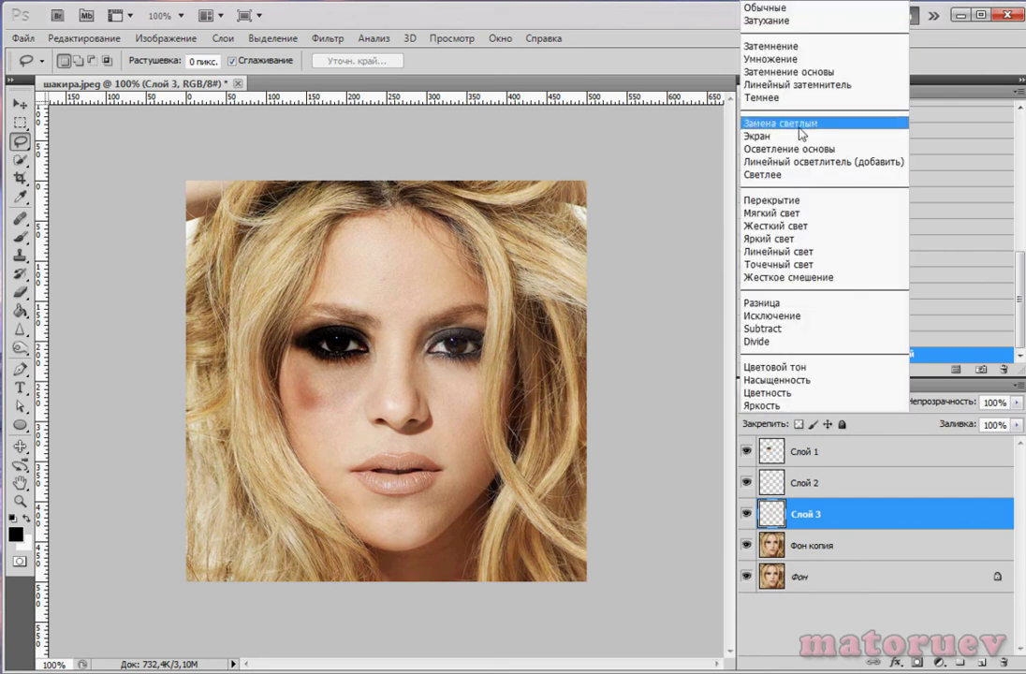
pyautogui.click(790, 9)
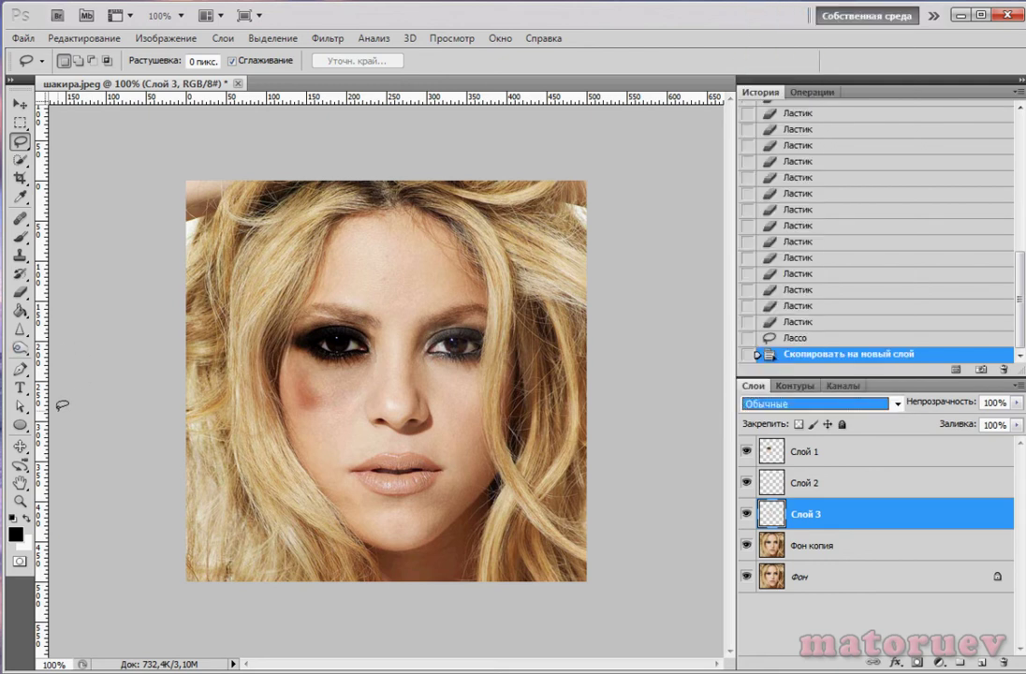
pyautogui.hotkey('ctrl', 'b')
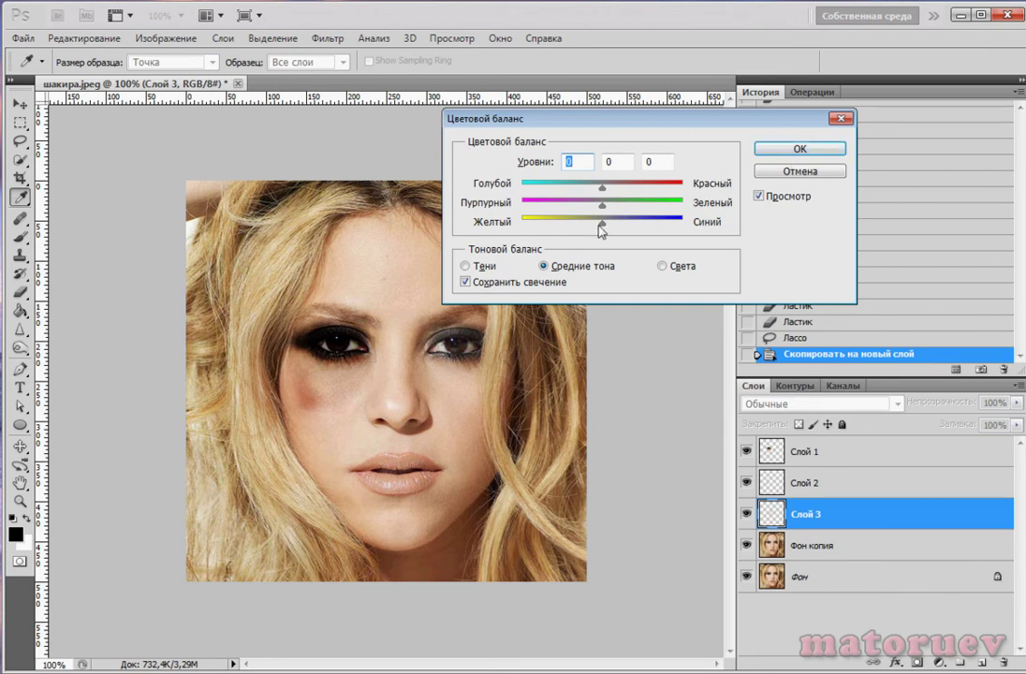
pyautogui.moveTo(602, 222); pyautogui.dragTo(625, 230)
pyautogui.moveTo(605, 191); pyautogui.dragTo(617, 226)
pyautogui.click(465, 266)
pyautogui.moveTo(602, 187); pyautogui.dragTo(613, 234)
pyautogui.click(662, 266)
pyautogui.click(800, 148)
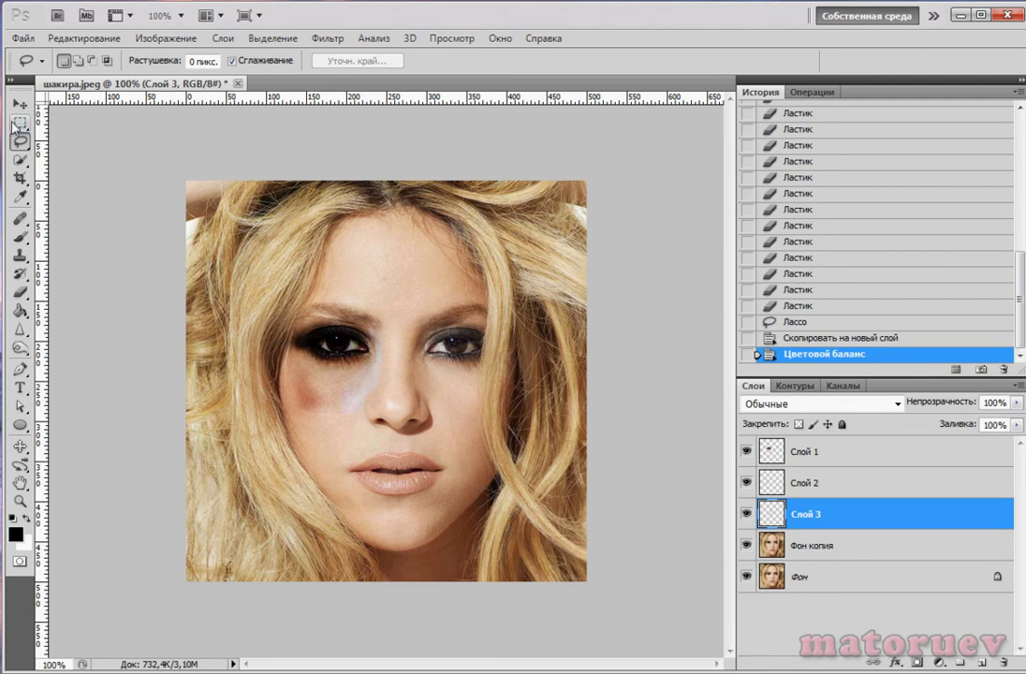
# Step: Erase the nose-side edge of the bluish patch on "Слой 3" with the eraser at size 35 and 47% opacity
pyautogui.click(19, 291)
pyautogui.click(20, 292)
pyautogui.click(103, 291)
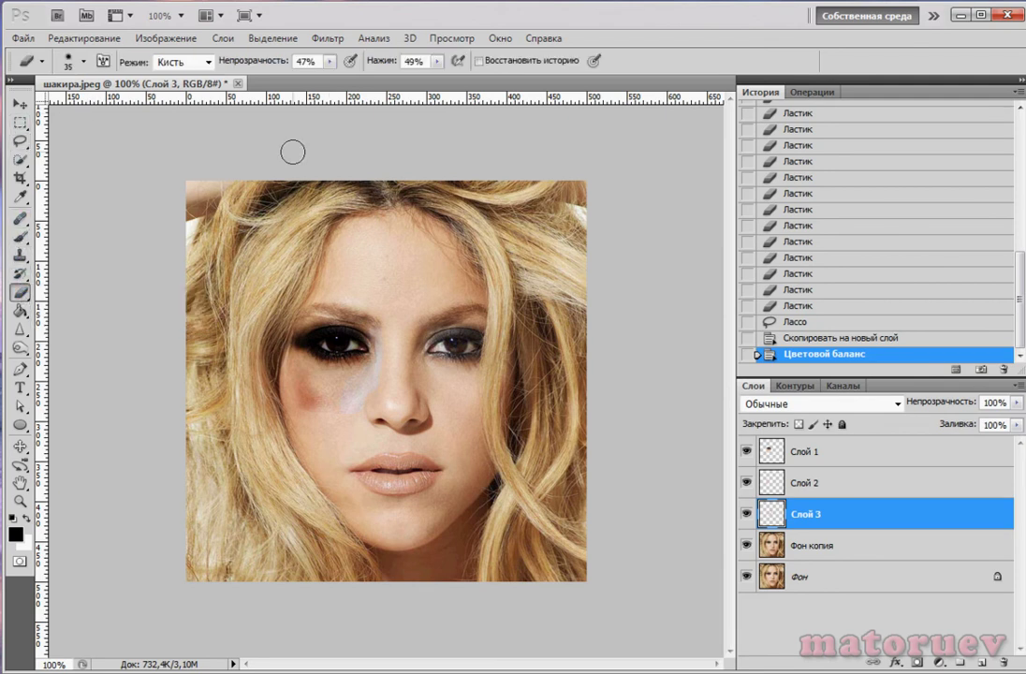
pyautogui.moveTo(390, 343); pyautogui.dragTo(391, 371)
pyautogui.click(391, 371)
pyautogui.click(385, 384)
pyautogui.click(381, 393)
pyautogui.click(382, 392)
pyautogui.click(383, 393)
pyautogui.click(384, 394)
pyautogui.click(382, 396)
pyautogui.click(380, 398)
pyautogui.click(380, 398)
pyautogui.click(380, 397)
pyautogui.click(380, 398)
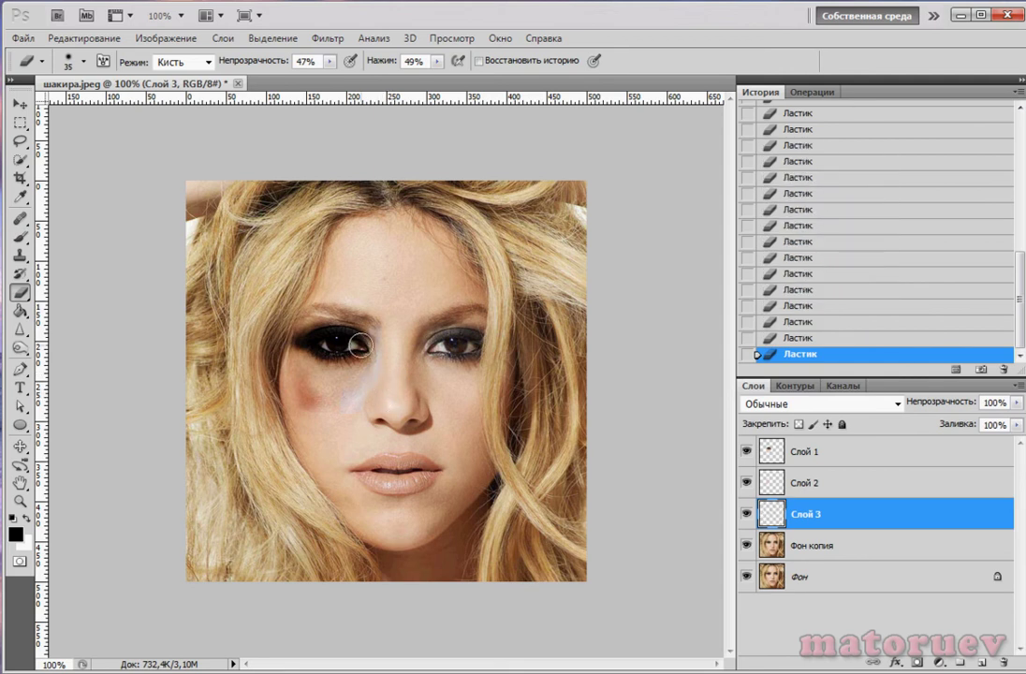
# Step: Raise the eraser opacity to 57%, enlarge the brush to 125 and fade the bluish patch on "Слой 3"
pyautogui.click(329, 61)
pyautogui.moveTo(332, 77); pyautogui.dragTo(337, 77)
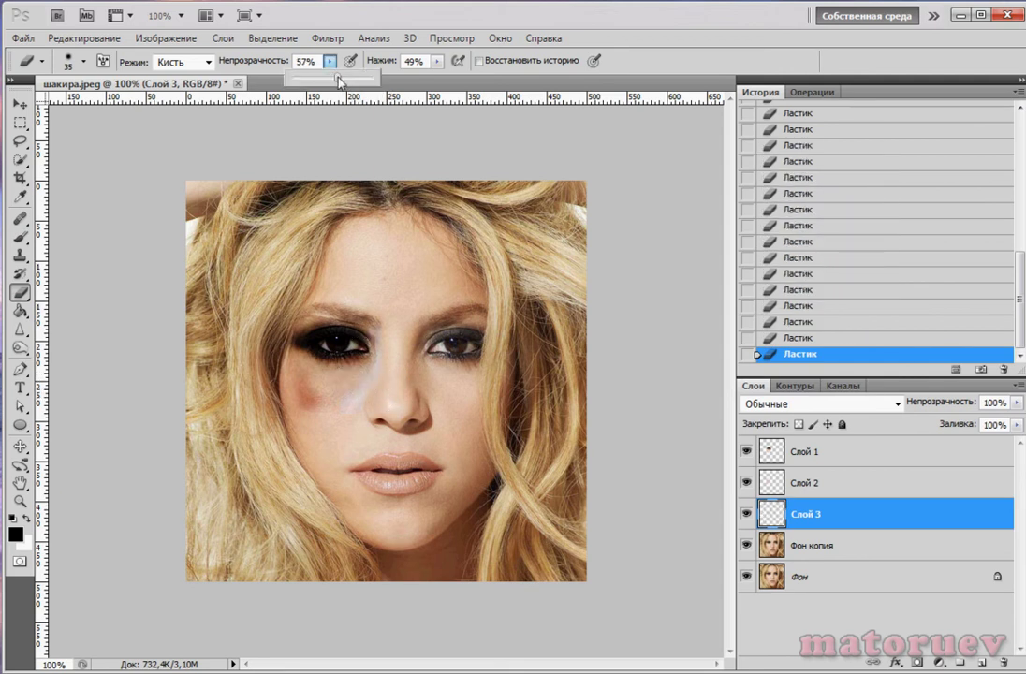
pyautogui.press(']')
pyautogui.press(']')
pyautogui.press(']')
pyautogui.press(']')
pyautogui.press(']')
pyautogui.press(']')
pyautogui.press(']')
pyautogui.press(']')
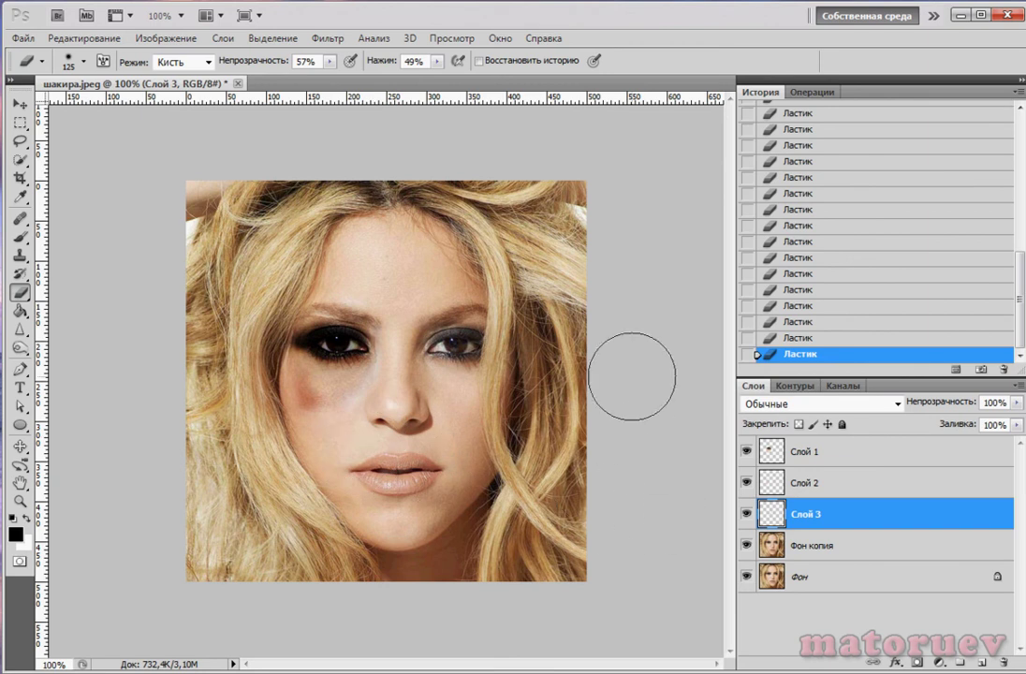
# Step: Reduce the eraser to size 10 and clean the makeup off the eyeball on "Слой 1" and the layers beneath it
pyautogui.press('[')
pyautogui.press('[')
pyautogui.press('[')
pyautogui.press('[')
pyautogui.press('[')
pyautogui.press('[')
pyautogui.press('[')
pyautogui.press('[')
pyautogui.click(842, 452)
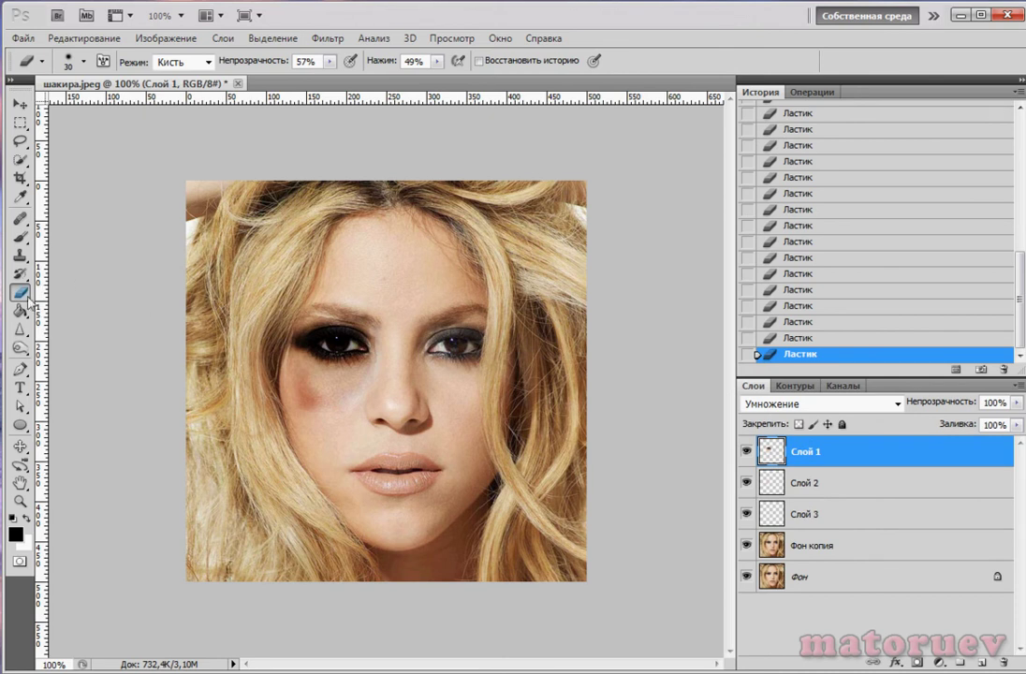
pyautogui.press('[')
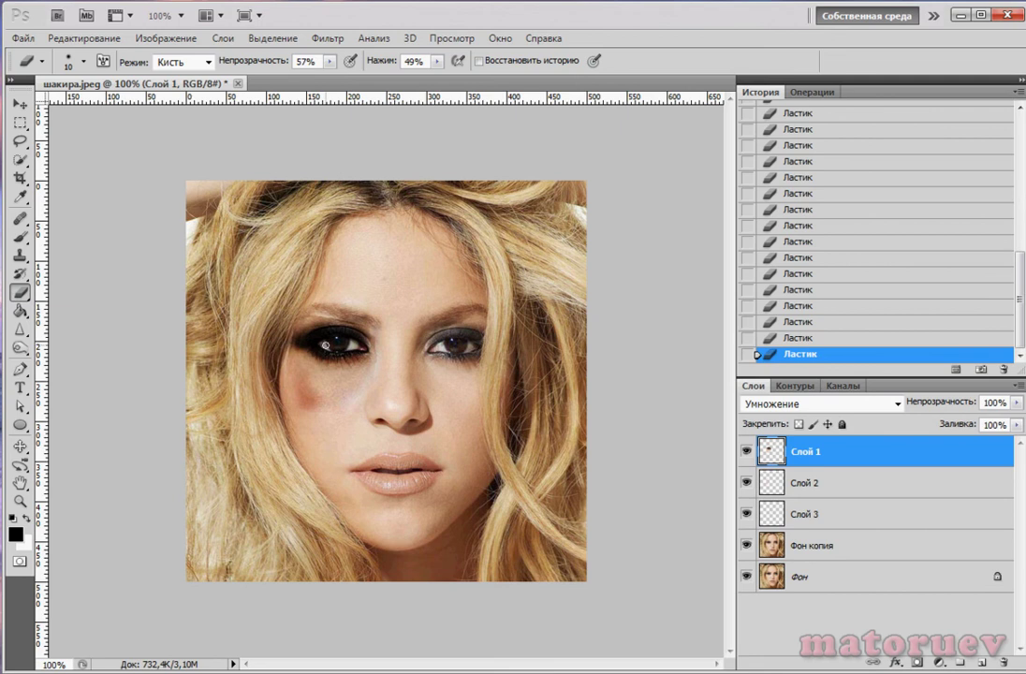
pyautogui.click(765, 484)
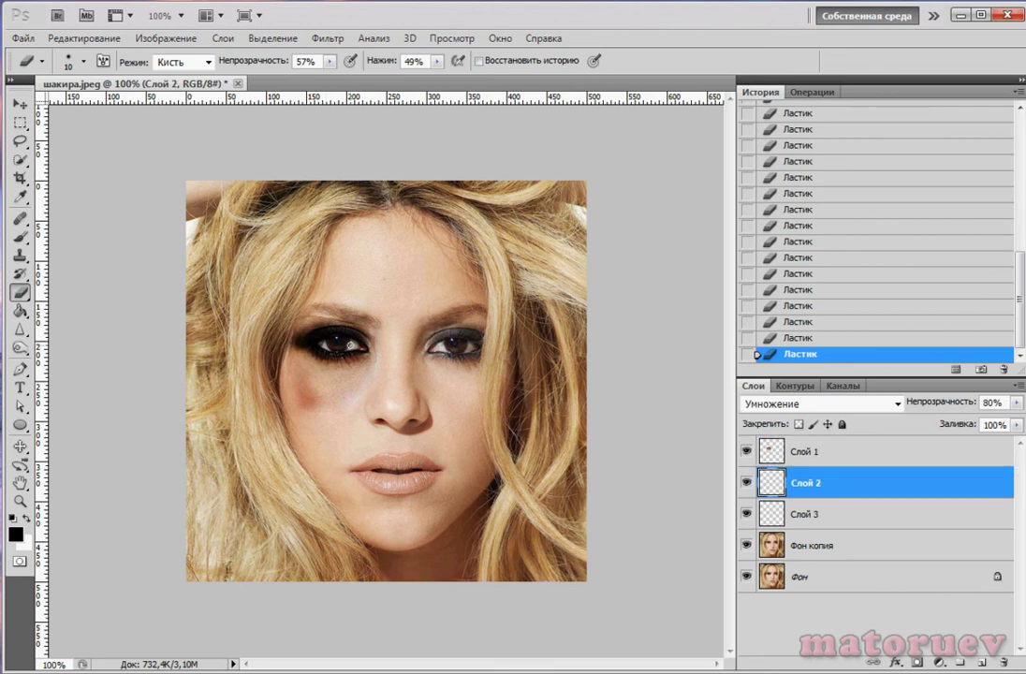
pyautogui.click(782, 514)
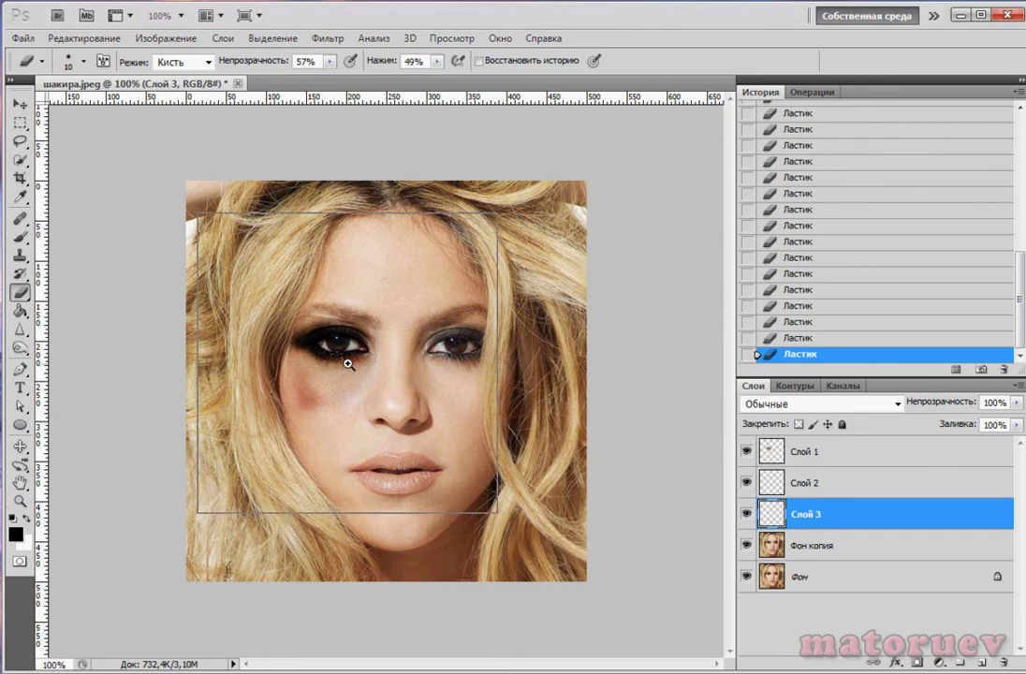
# Step: Lasso the skin strip under the lower lashes of the made-up eye on "Фон копия" and copy it to a new layer
pyautogui.scroll(2, 346, 360)
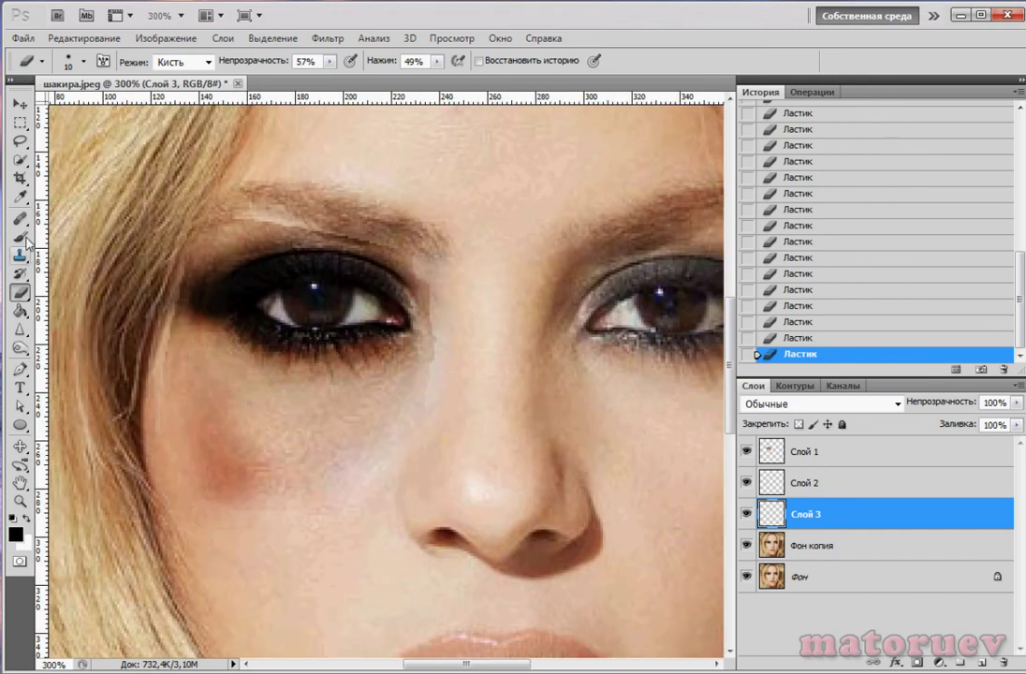
pyautogui.click(18, 140)
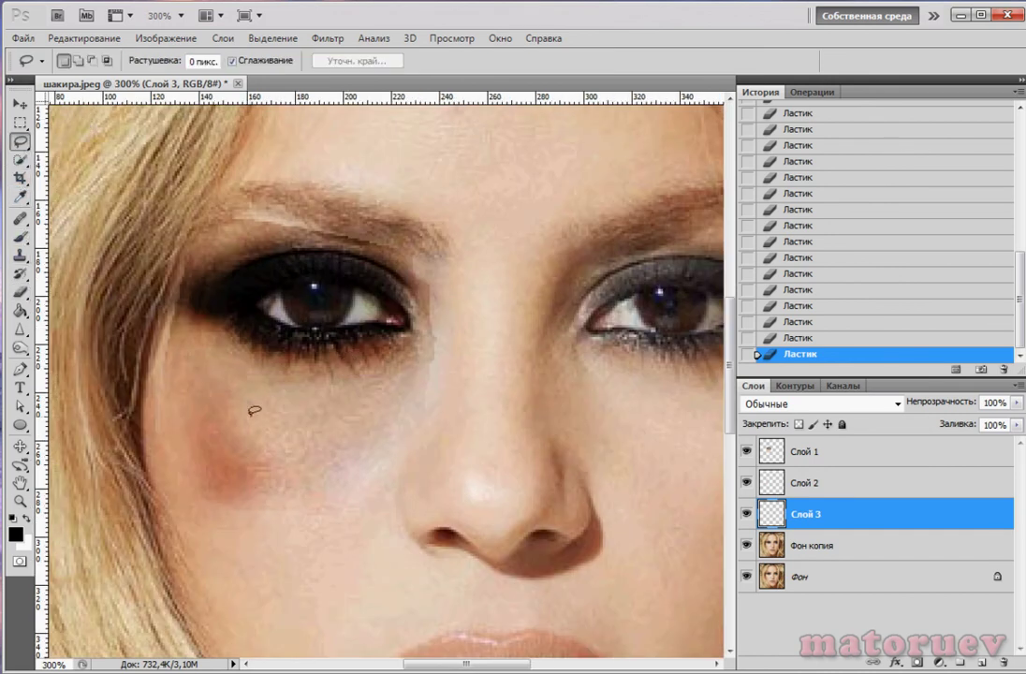
pyautogui.click(805, 545)
pyautogui.moveTo(264, 340)
pyautogui.mouseDown()
pyautogui.moveTo(211, 309)
pyautogui.moveTo(190, 341)
pyautogui.moveTo(248, 374)
pyautogui.moveTo(239, 377)
pyautogui.moveTo(294, 387)
pyautogui.moveTo(377, 389)
pyautogui.moveTo(402, 377)
pyautogui.moveTo(412, 354)
pyautogui.moveTo(399, 336)
pyautogui.moveTo(267, 339)
pyautogui.mouseUp()
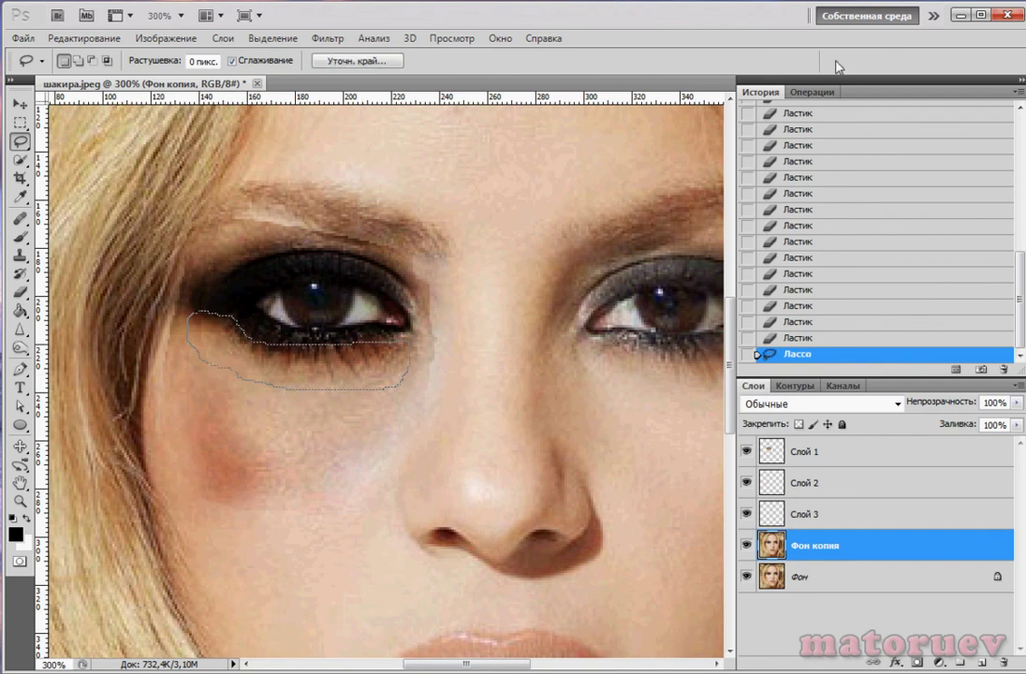
pyautogui.hotkey('ctrl', 'j')
# Step: Set "Слой 4" to the "Умножение" blending mode and shift its color balance toward red in the midtones and shadows
pyautogui.click(820, 403)
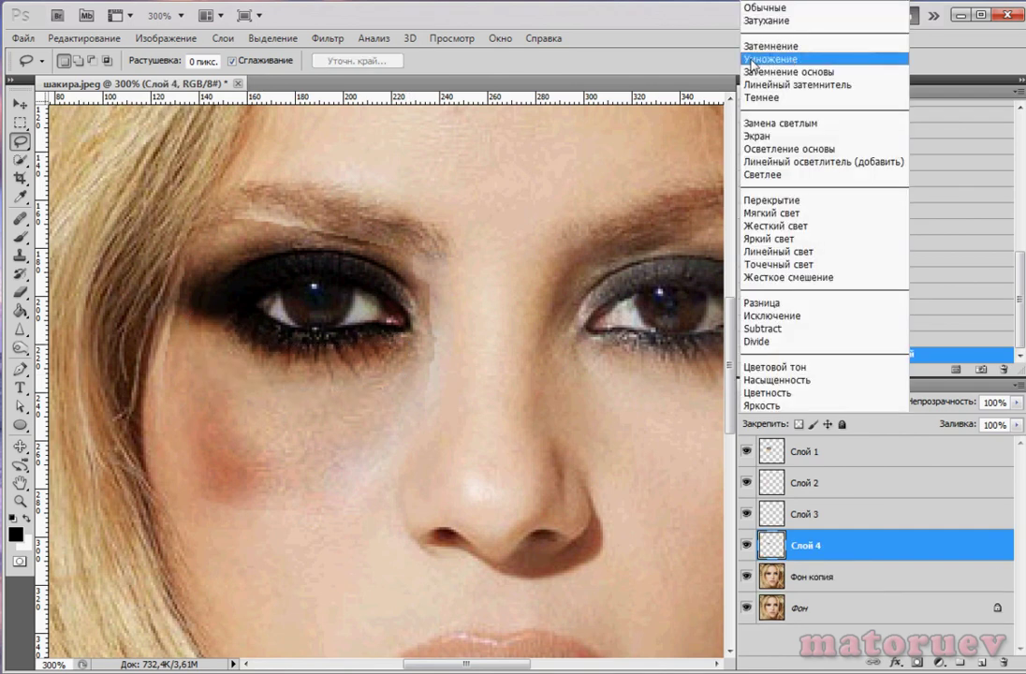
pyautogui.click(753, 60)
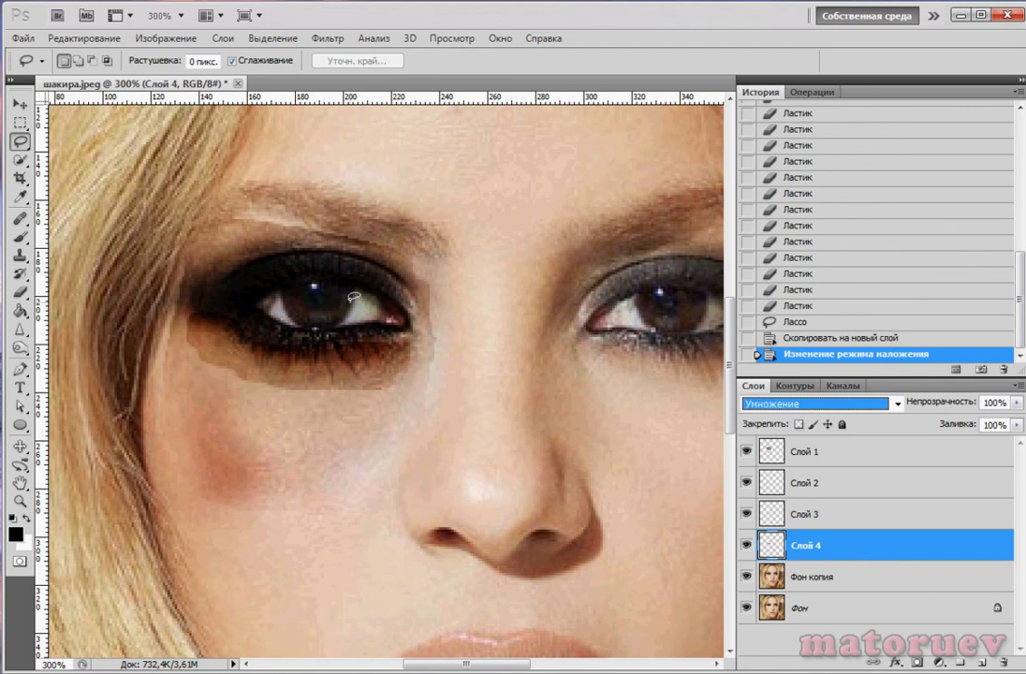
pyautogui.hotkey('ctrl', 'b')
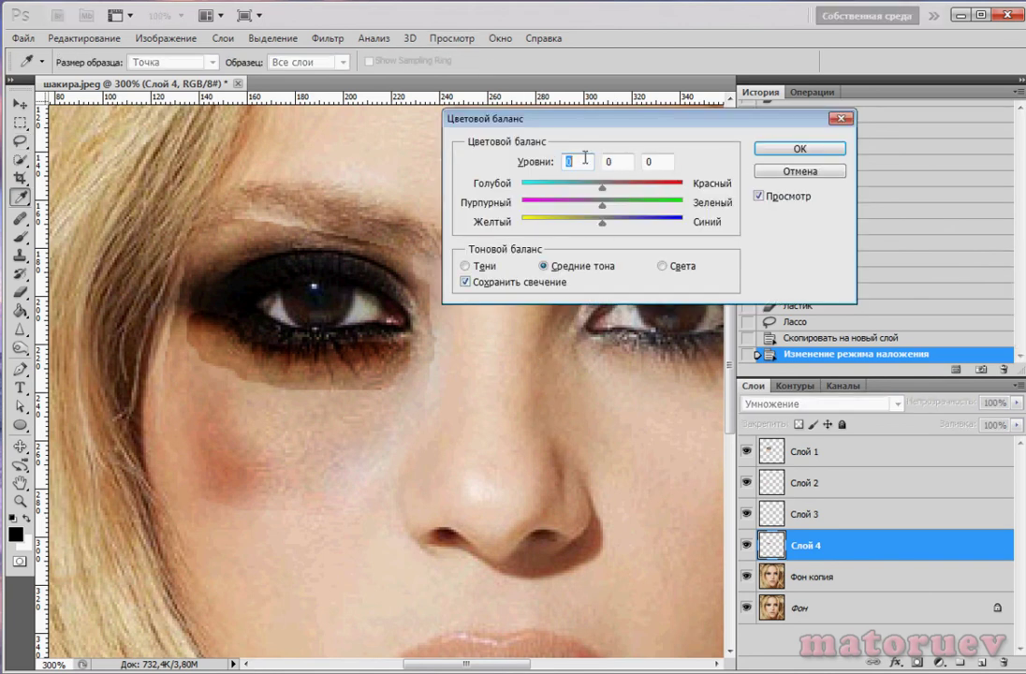
pyautogui.moveTo(602, 192); pyautogui.dragTo(665, 191)
pyautogui.click(466, 266)
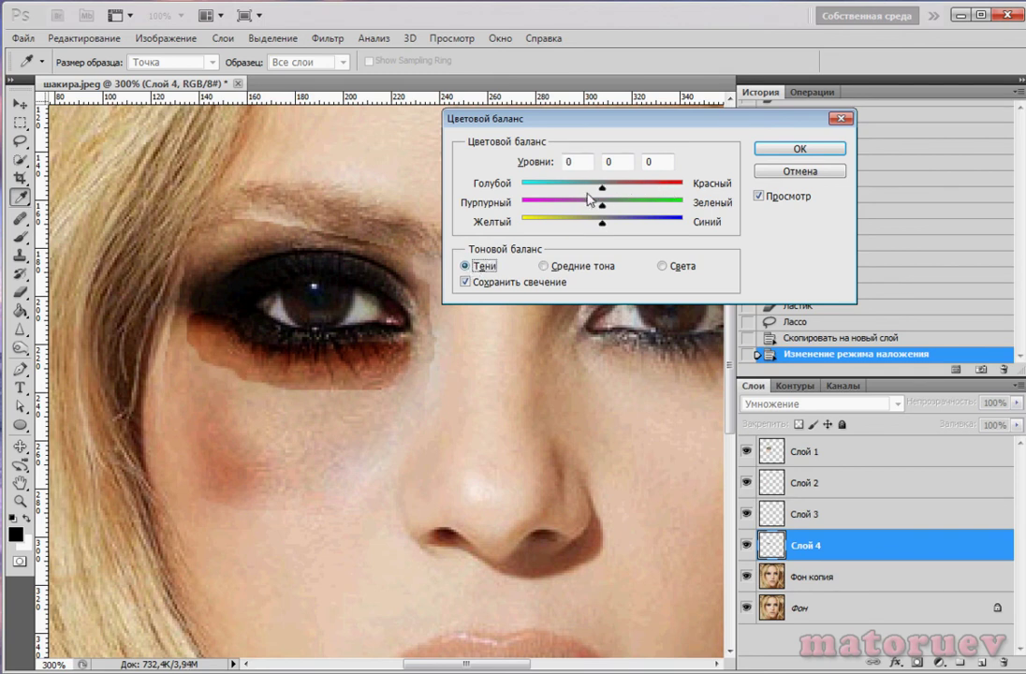
pyautogui.moveTo(601, 193)
pyautogui.mouseDown()
pyautogui.moveTo(655, 187)
pyautogui.moveTo(606, 196)
pyautogui.mouseUp()
pyautogui.hotkey('ctrl', '3')
pyautogui.press('Return')
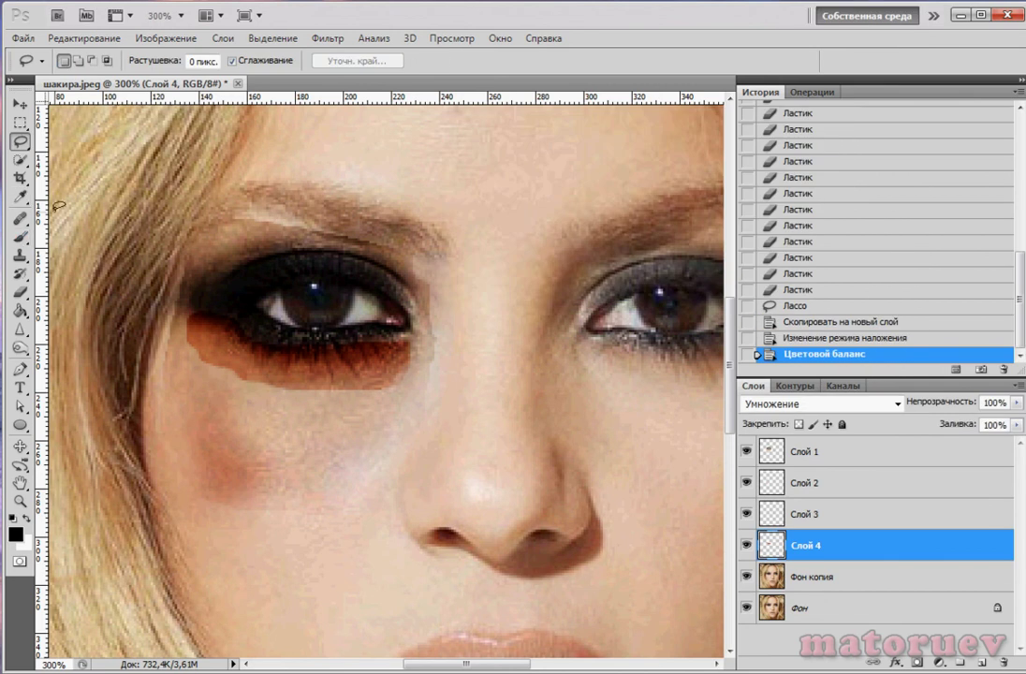
# Step: Enlarge the eraser to 25 and soften the edges of the red under-eye patch on "Слой 4" and the bluish patch on "Слой 3"
pyautogui.click(20, 292)
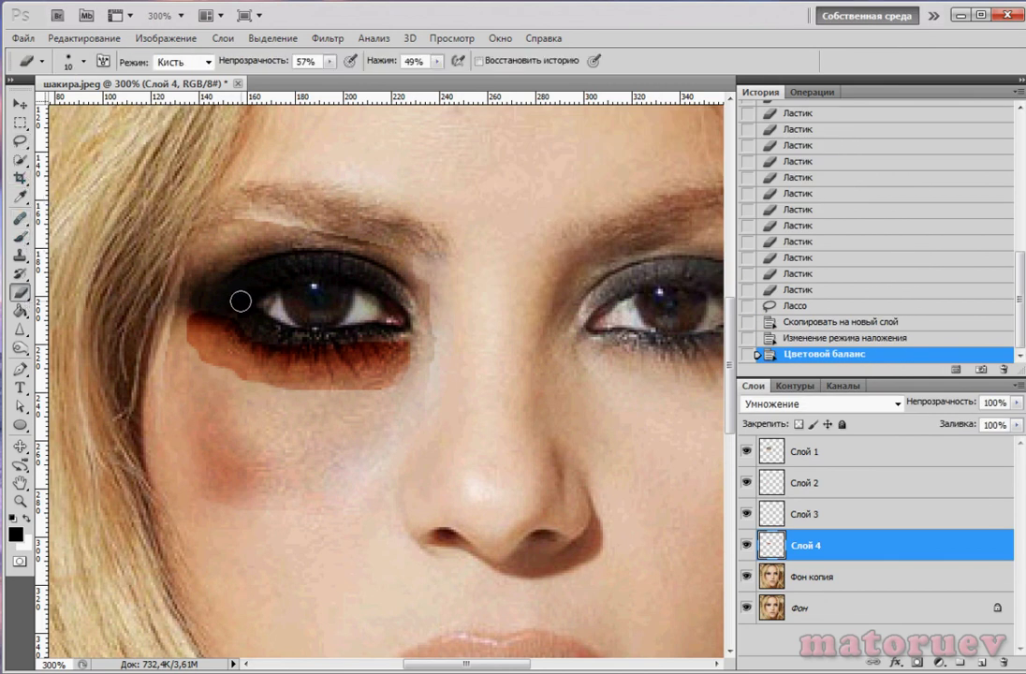
pyautogui.press(']')
pyautogui.moveTo(440, 380)
pyautogui.mouseDown()
pyautogui.moveTo(440, 362)
pyautogui.moveTo(355, 346)
pyautogui.mouseUp()
pyautogui.moveTo(356, 405)
pyautogui.mouseDown()
pyautogui.moveTo(270, 405)
pyautogui.moveTo(195, 373)
pyautogui.moveTo(172, 318)
pyautogui.mouseUp()
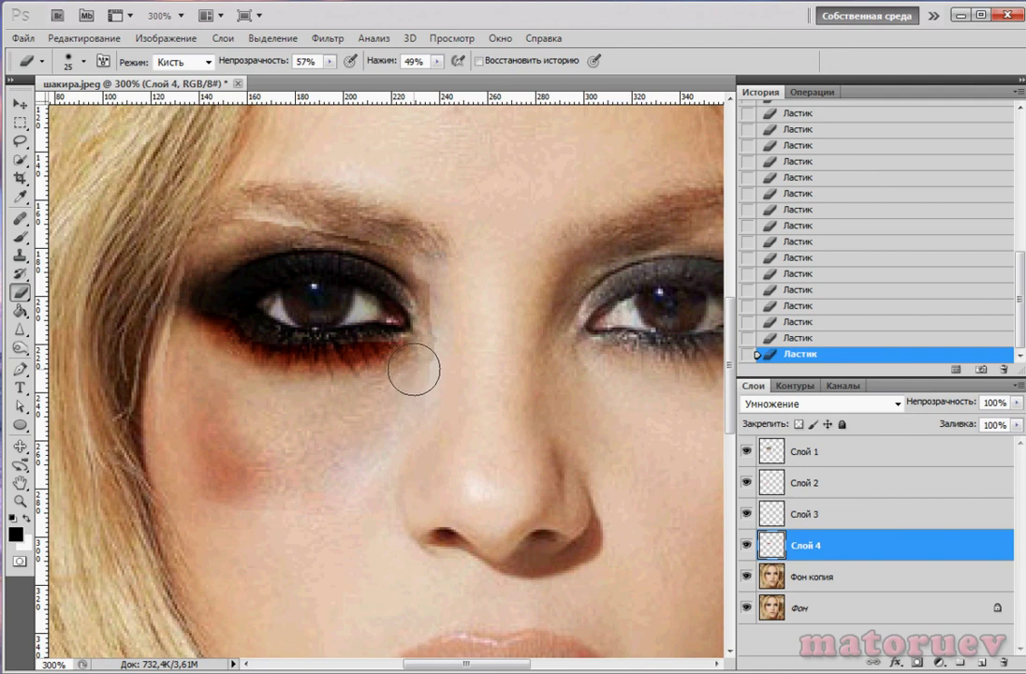
pyautogui.click(784, 515)
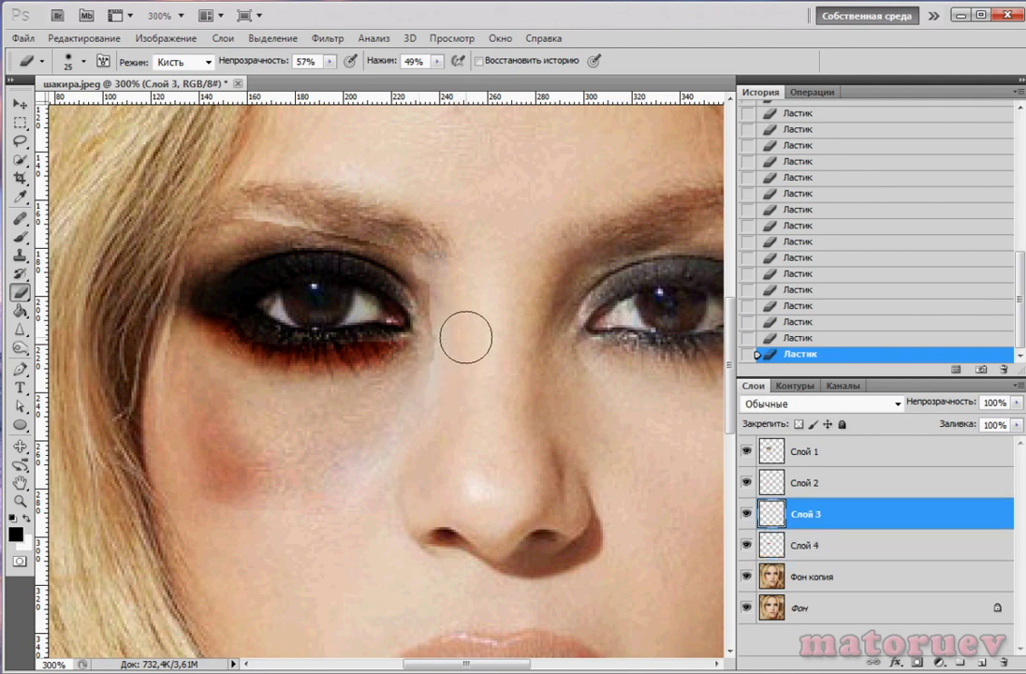
pyautogui.click(805, 545)
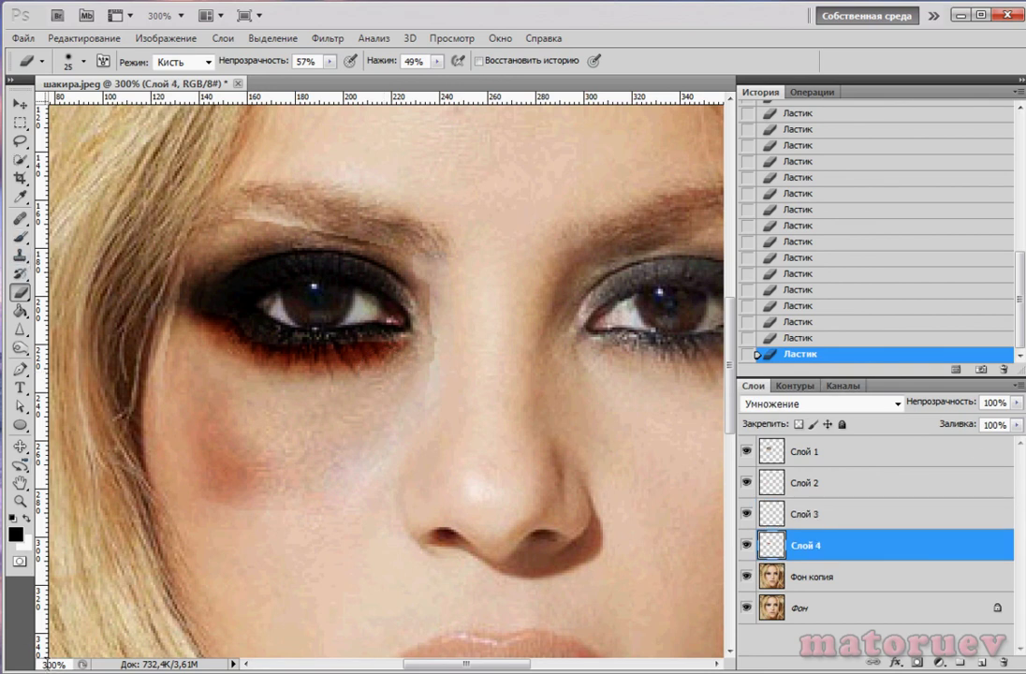
# Step: Adjust the shadow color balance of "Слой 1" and set its midtone levels to +15, -3 and -7
pyautogui.click(52, 663)
pyautogui.write('150')
pyautogui.press('Return')
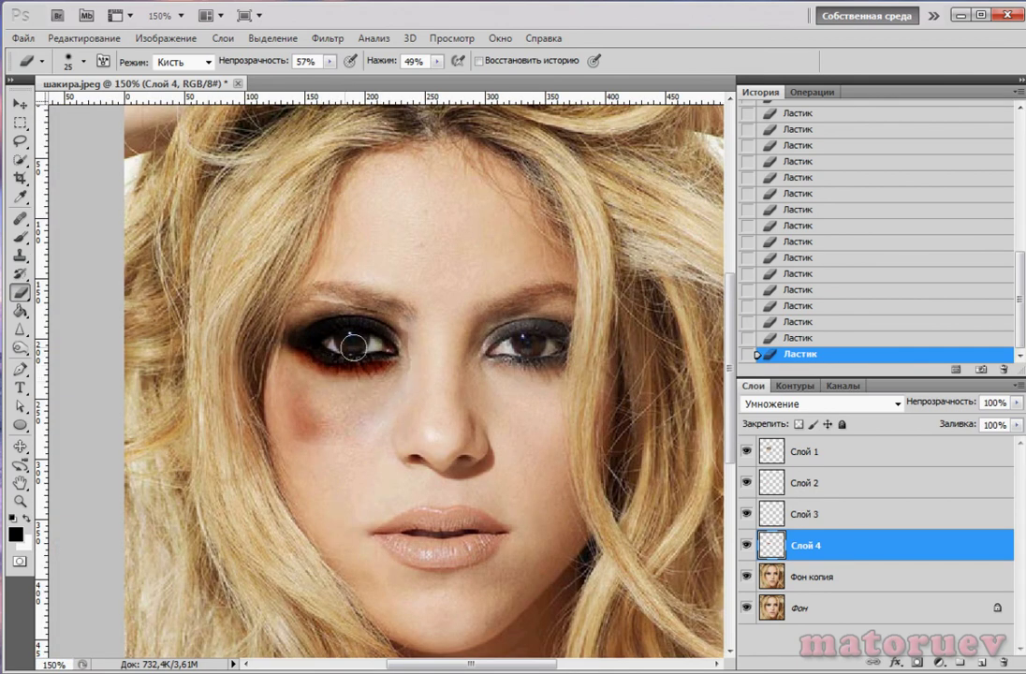
pyautogui.click(760, 454)
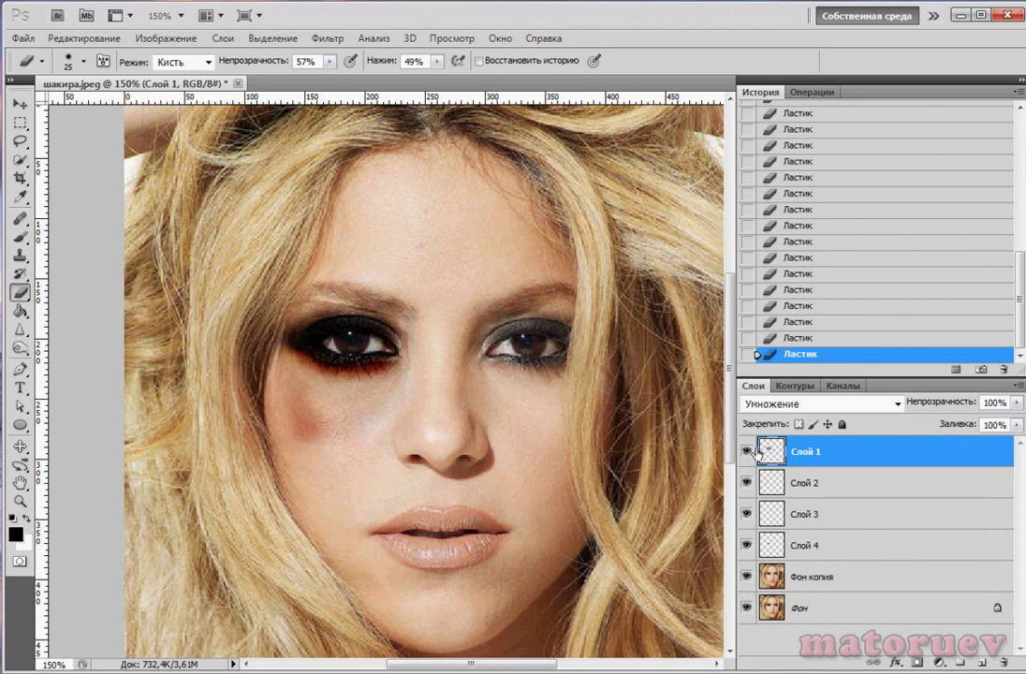
pyautogui.hotkey('ctrl', 'b')
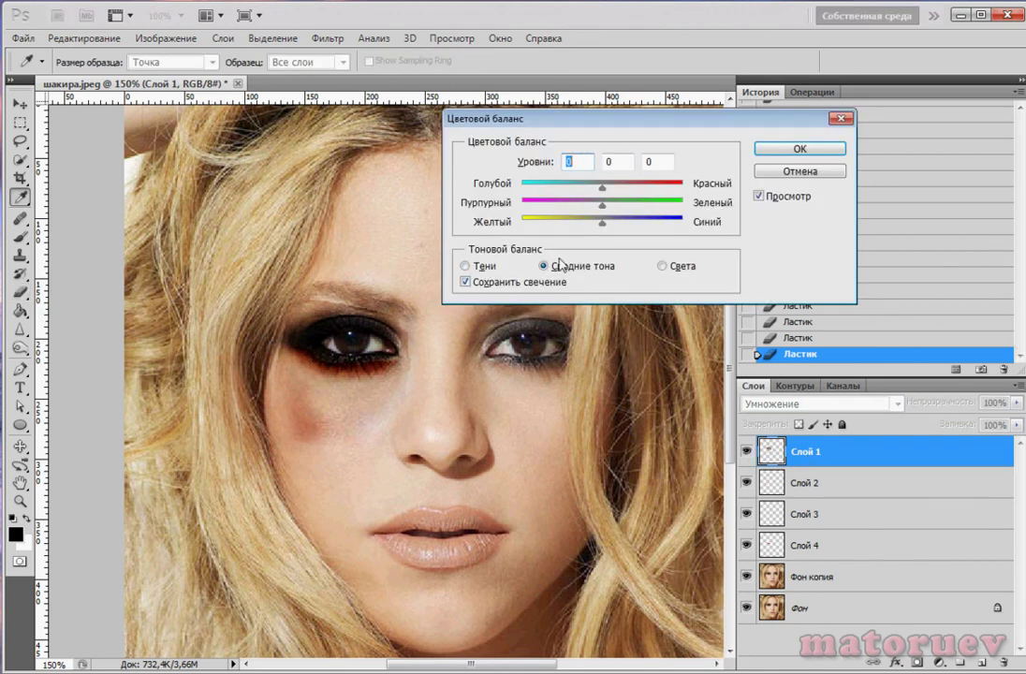
pyautogui.click(468, 267)
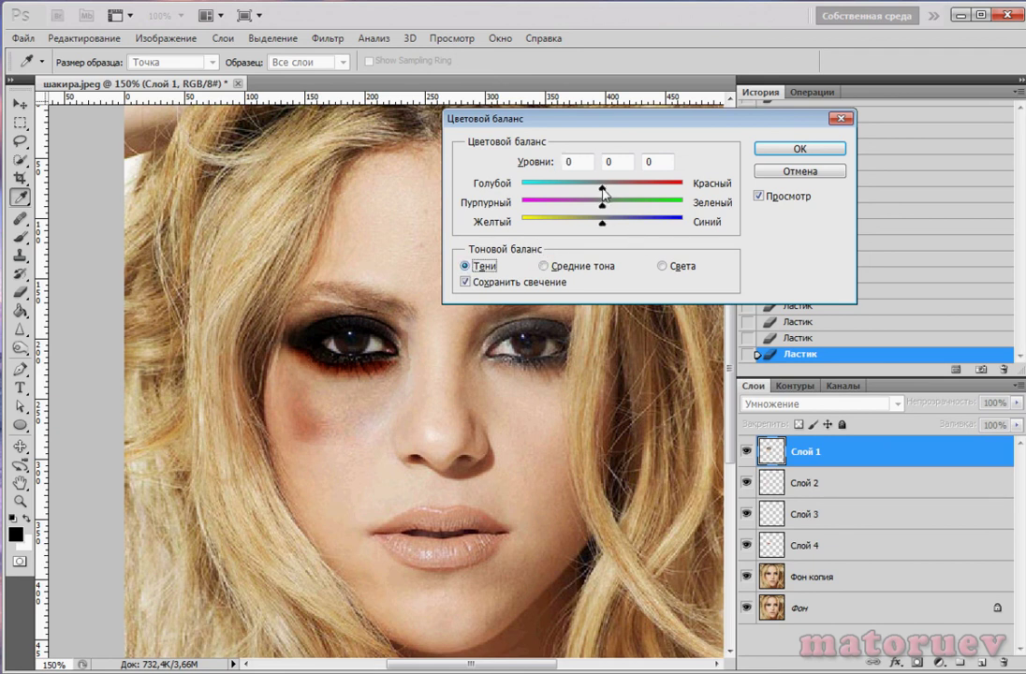
pyautogui.moveTo(605, 204)
pyautogui.mouseDown()
pyautogui.moveTo(613, 214)
pyautogui.moveTo(602, 213)
pyautogui.moveTo(615, 214)
pyautogui.moveTo(594, 187)
pyautogui.moveTo(622, 187)
pyautogui.moveTo(599, 211)
pyautogui.mouseUp()
pyautogui.click(542, 266)
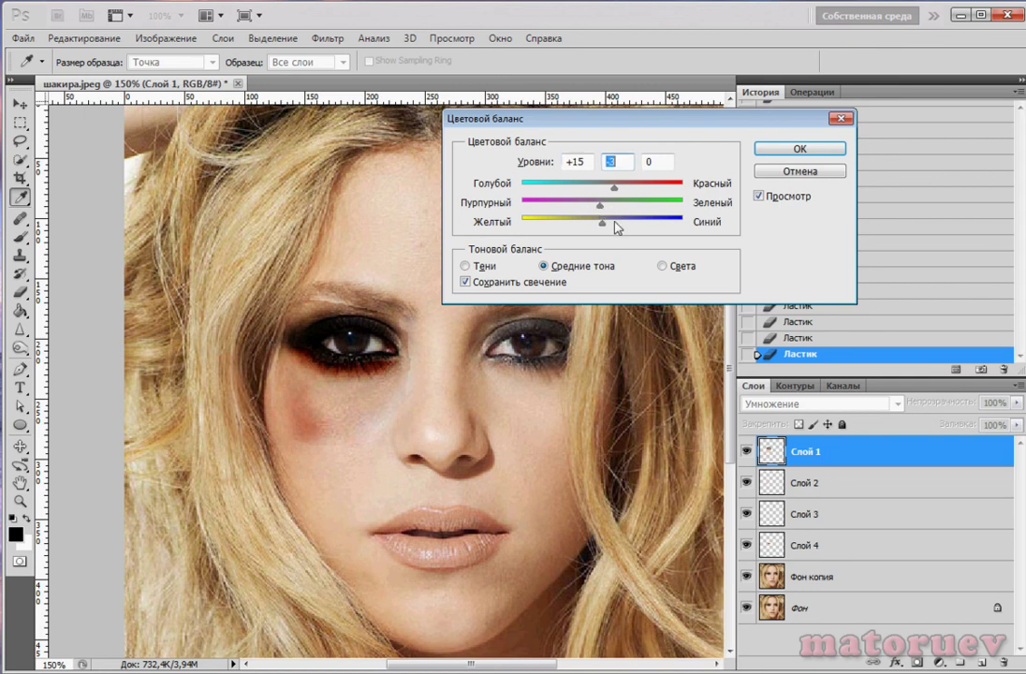
pyautogui.moveTo(601, 223); pyautogui.dragTo(596, 223)
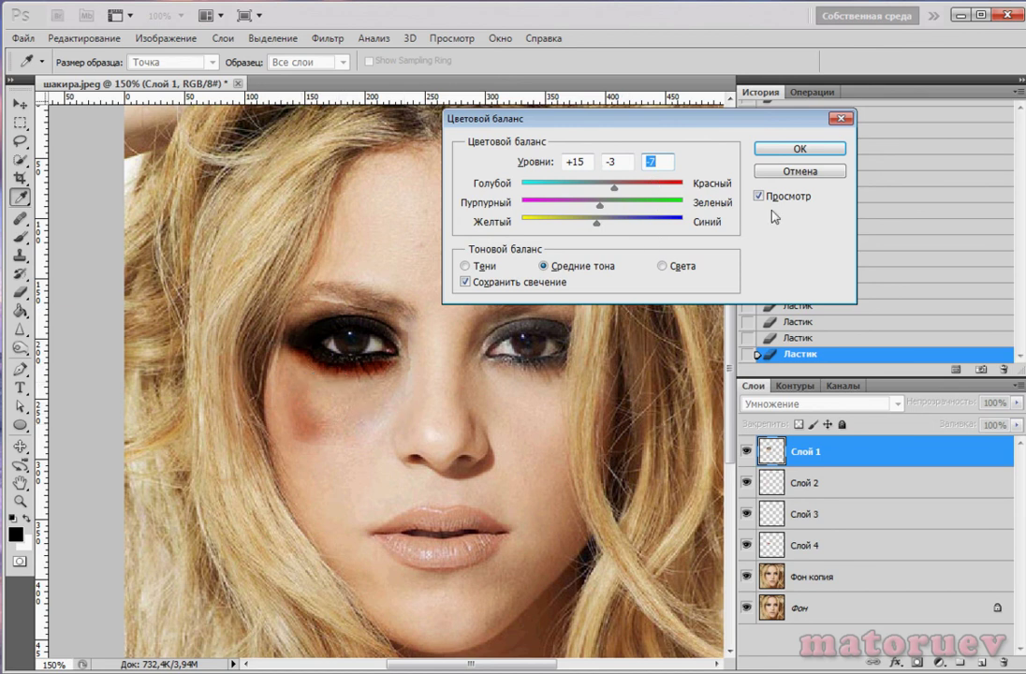
pyautogui.click(793, 151)
# Step: Shift the midtone color balance of "Слой 2" toward cyan and blue with levels -19, 0 and +14
pyautogui.click(786, 482)
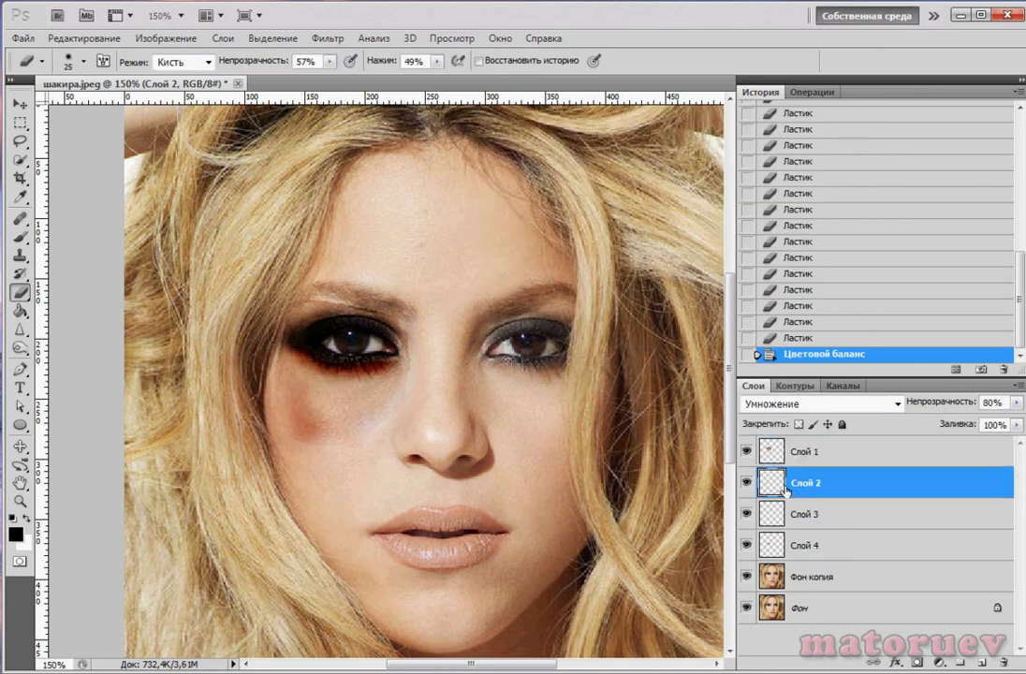
pyautogui.hotkey('ctrl', 'b')
pyautogui.moveTo(602, 222); pyautogui.dragTo(588, 192)
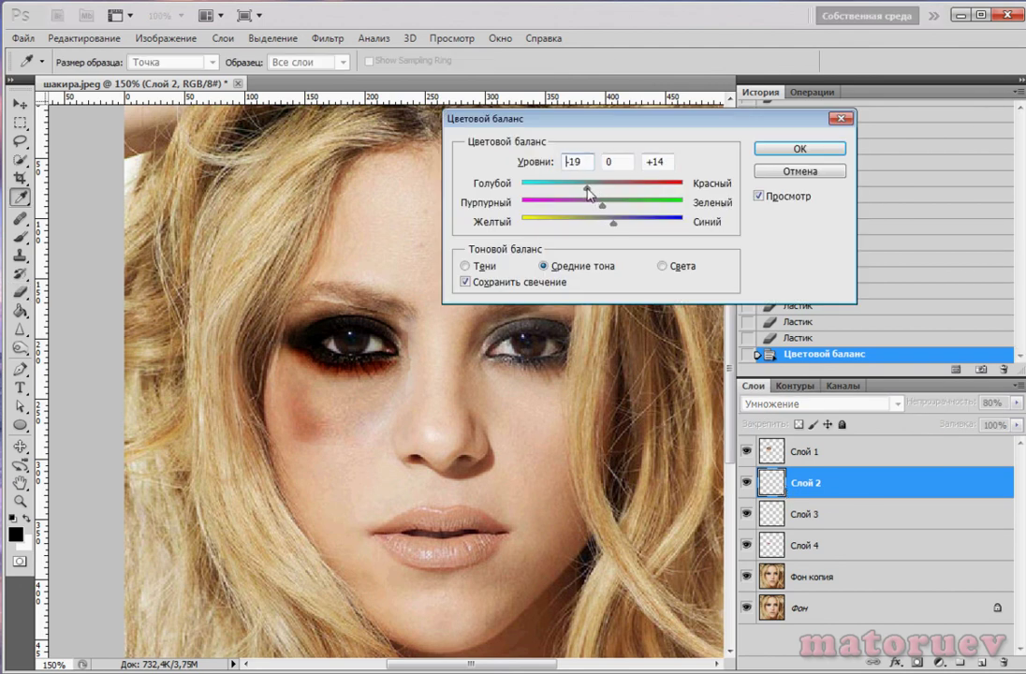
# Step: Shift the bluish highlight patch on "Слой 3" toward a pinkish violet with Color Balance
pyautogui.click(772, 513)
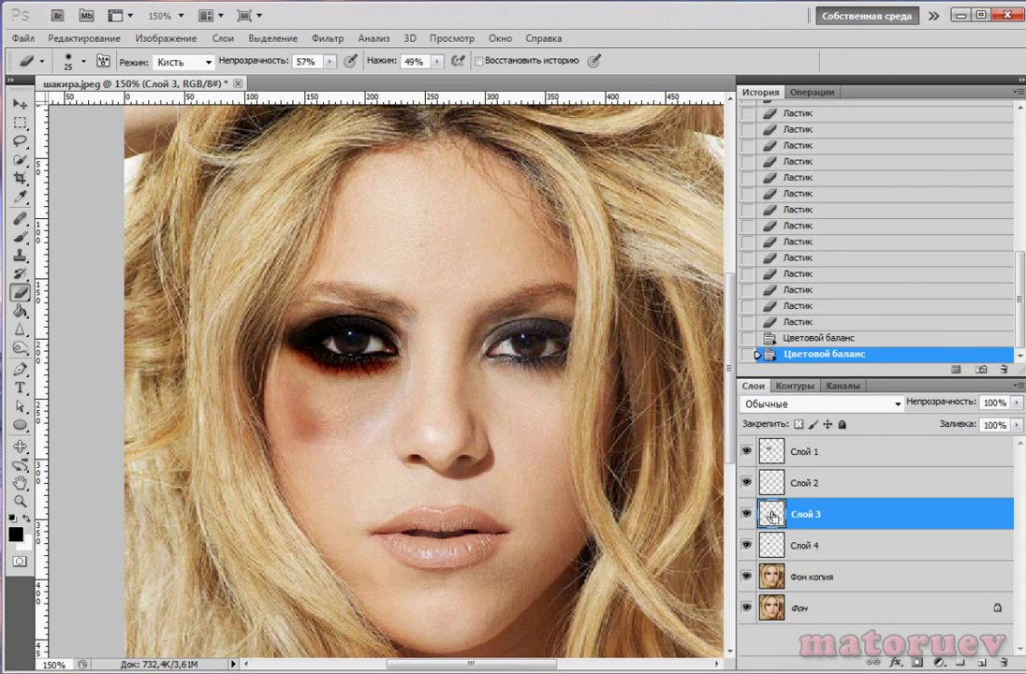
pyautogui.hotkey('ctrl', 'b')
pyautogui.moveTo(603, 222); pyautogui.dragTo(592, 208)
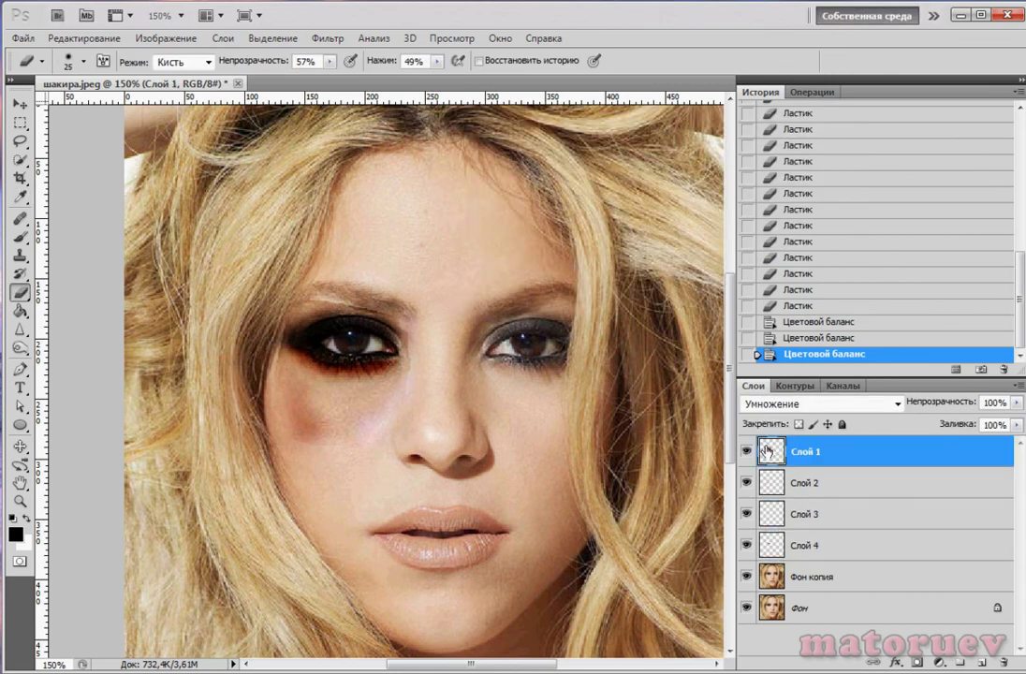
# Step: Compare the portrait with and without "Слой 1", and softly erase that layer's makeup along the eyebrow above the made-up eye
pyautogui.click(746, 452)
pyautogui.click(746, 452)
pyautogui.click(746, 452)
pyautogui.click(745, 452)
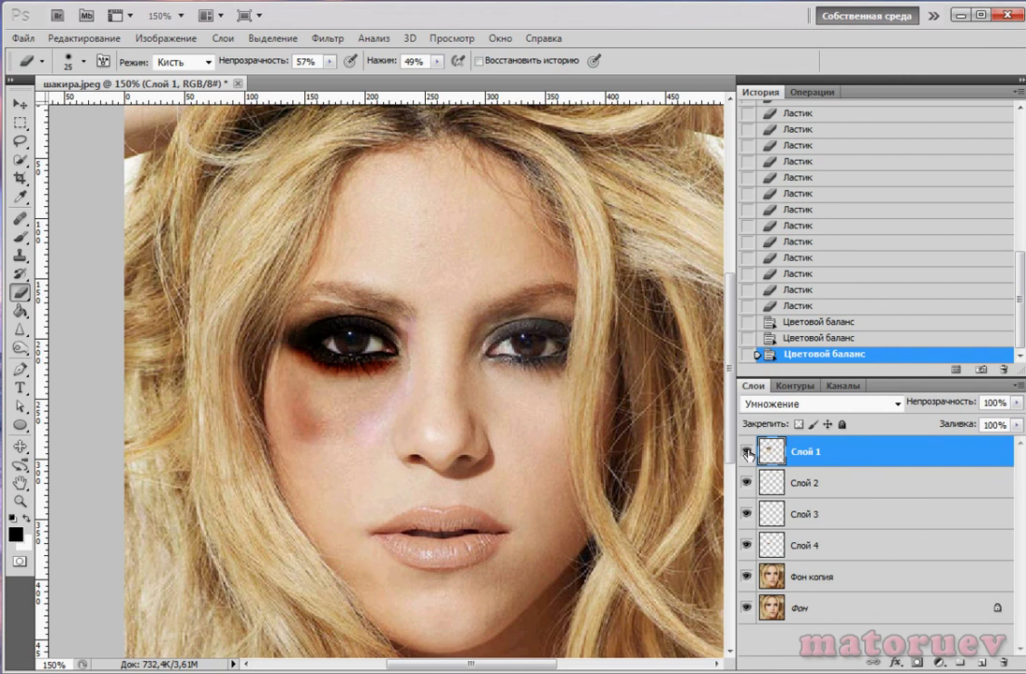
pyautogui.click(323, 290)
pyautogui.click(321, 290)
pyautogui.click(316, 291)
pyautogui.click(312, 291)
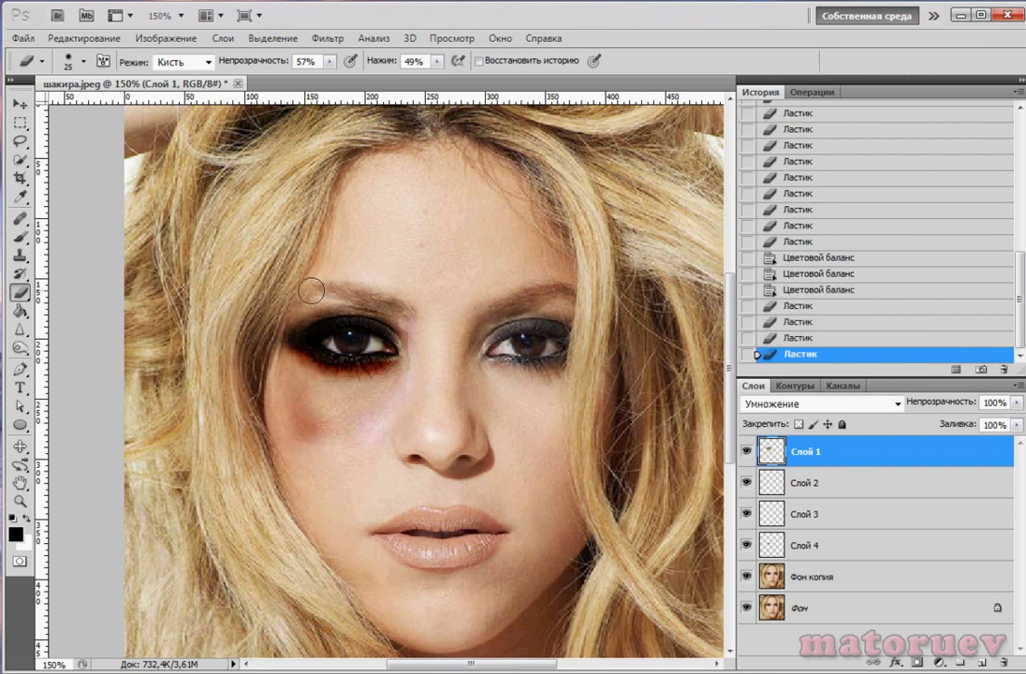
pyautogui.click(313, 291)
pyautogui.click(311, 291)
pyautogui.click(309, 291)
pyautogui.click(307, 291)
pyautogui.click(305, 291)
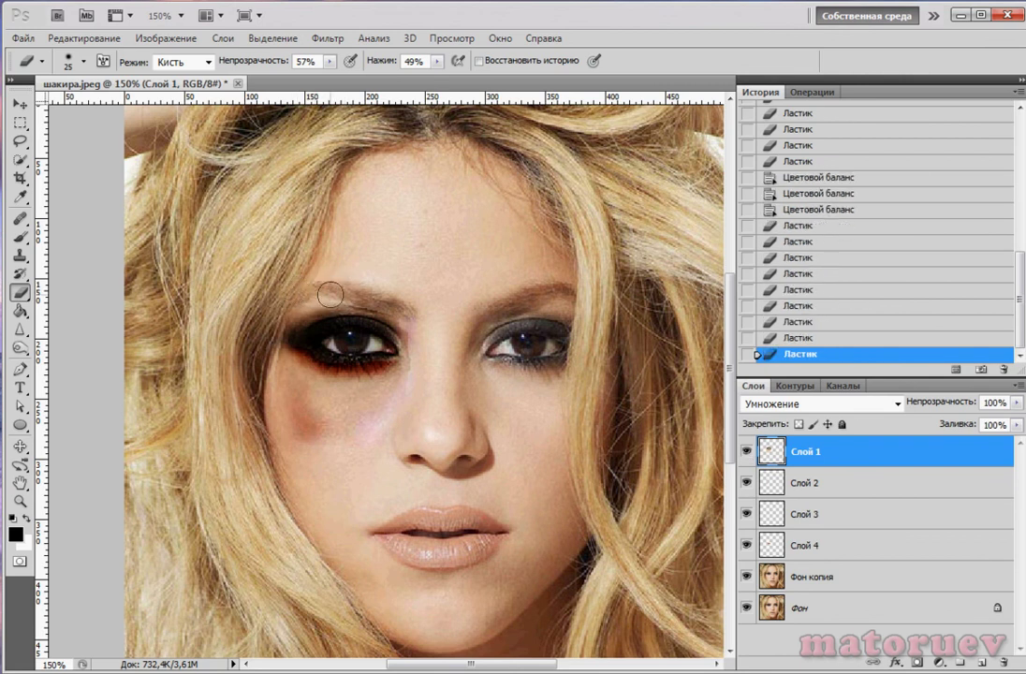
pyautogui.click(391, 296)
pyautogui.click(385, 293)
pyautogui.click(380, 293)
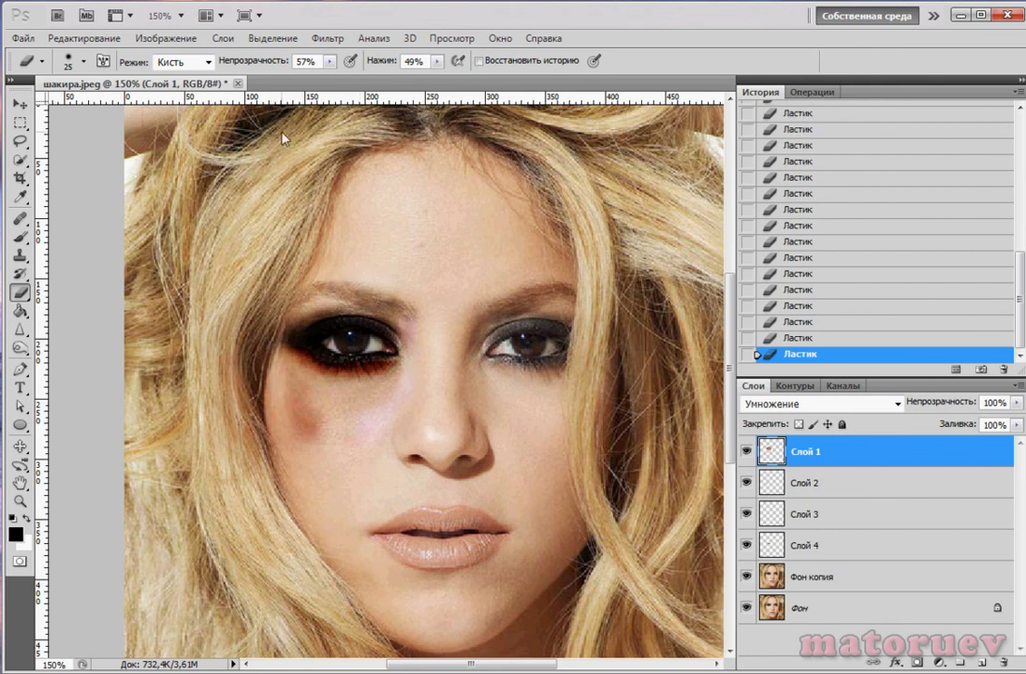